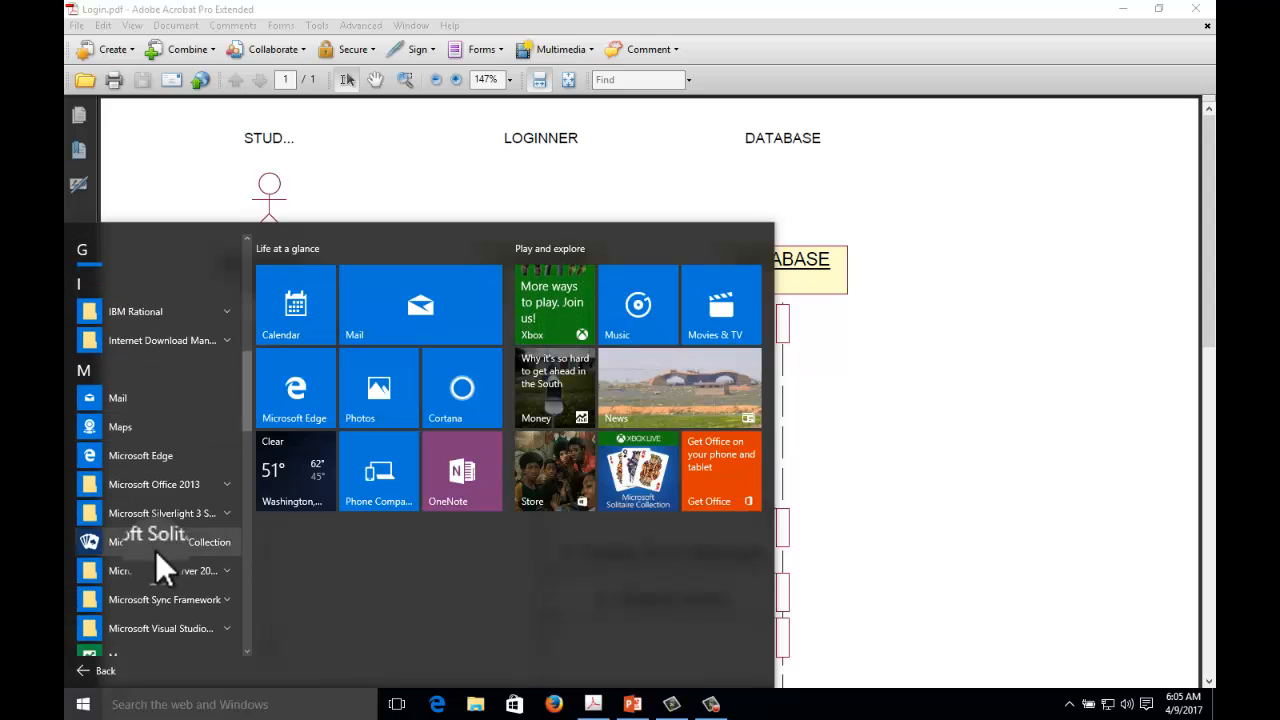
# Launch Rational Rose and dismiss the Create New Model dialog without choosing a framework.
pyautogui.scroll(-1, 160, 500)
pyautogui.scroll(3, 150, 420)
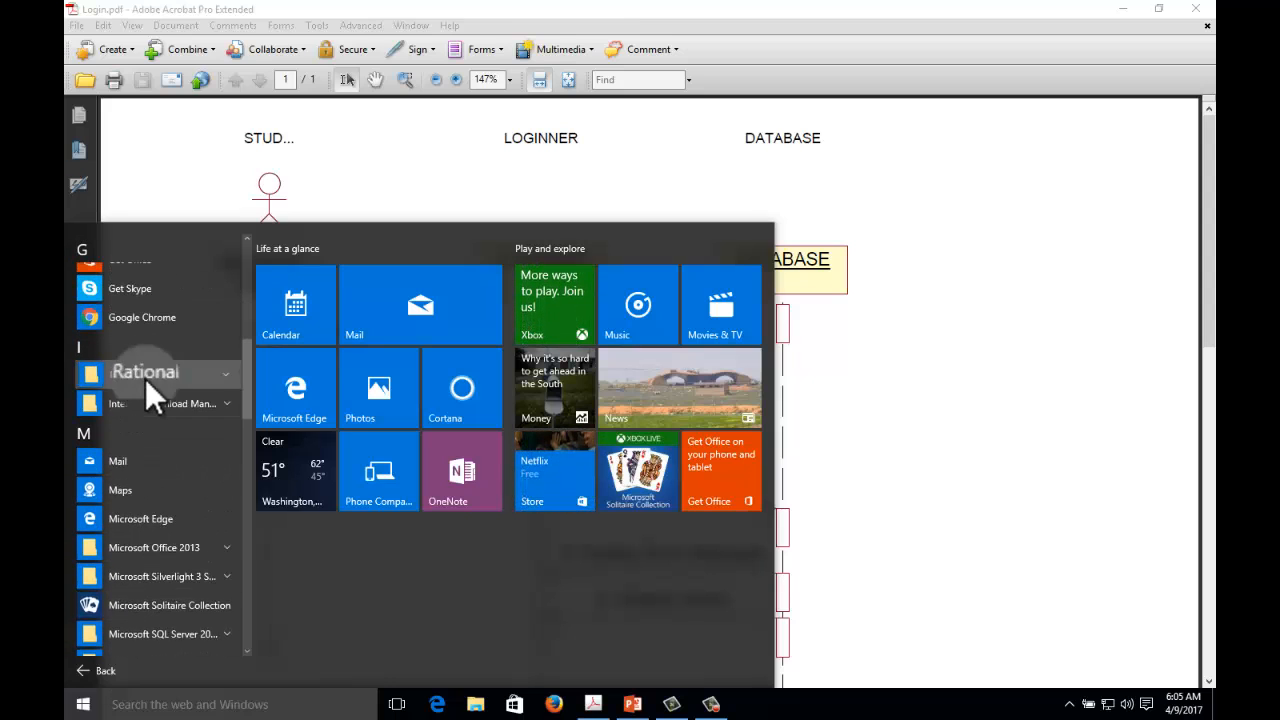
pyautogui.click(145, 376)
pyautogui.click(148, 460)
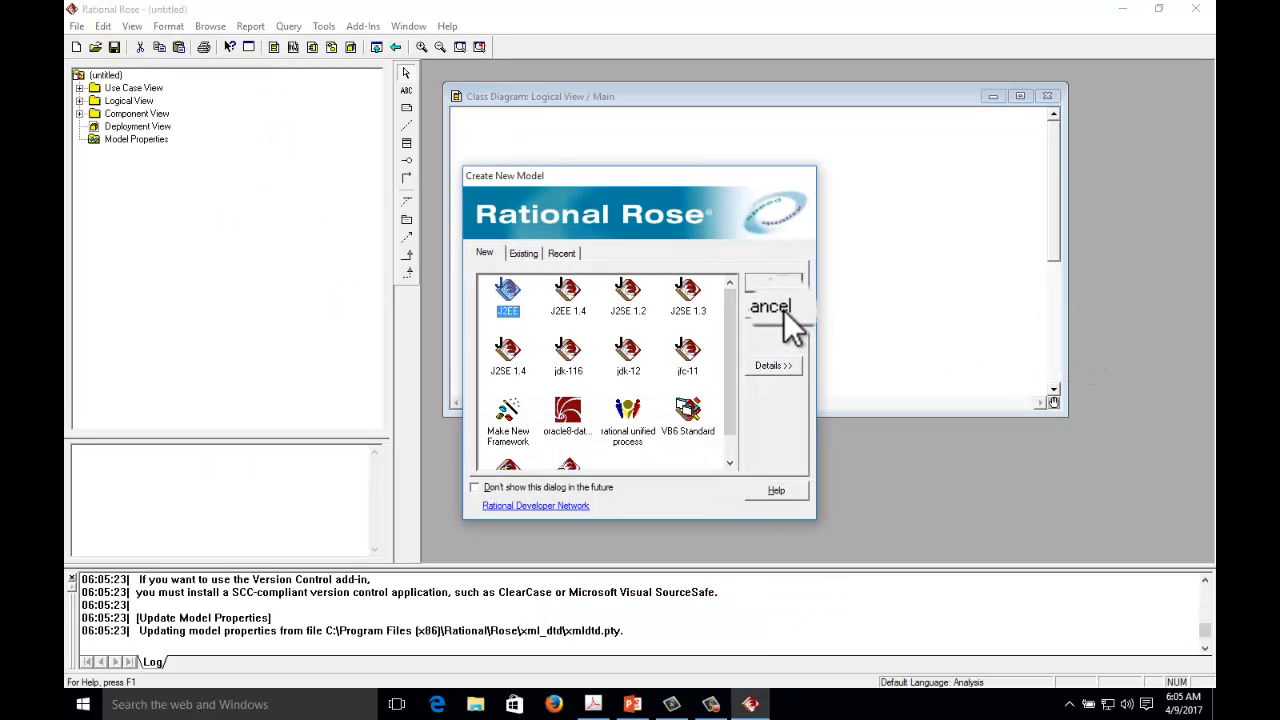
pyautogui.click(784, 310)
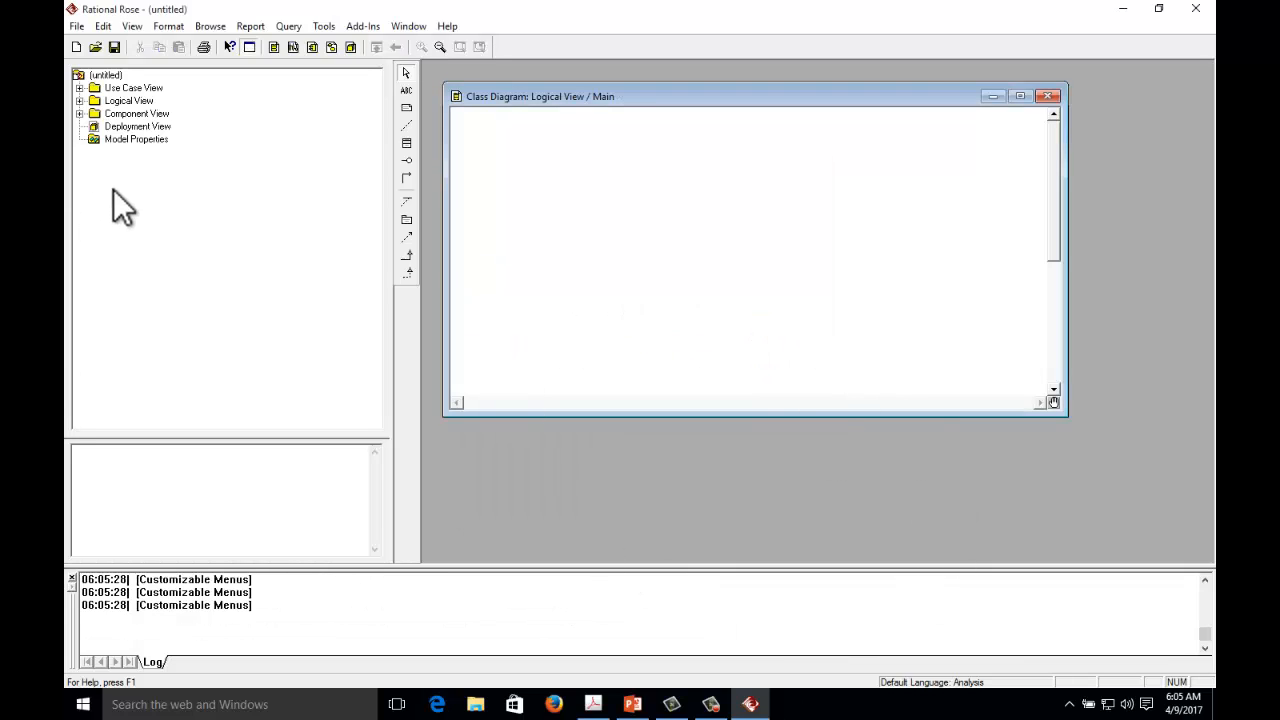
# Create a sequence diagram named LOGIN under the Use Case View and open it.
pyautogui.click(77, 88)
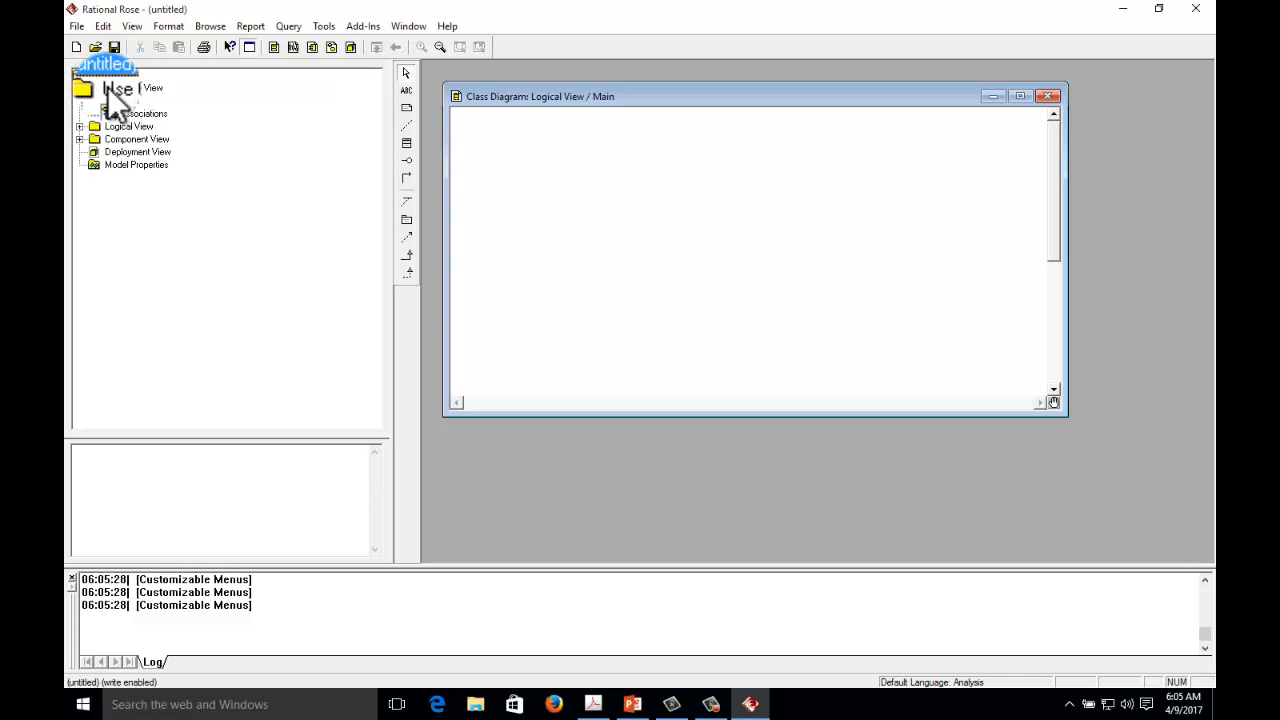
pyautogui.rightClick(107, 86)
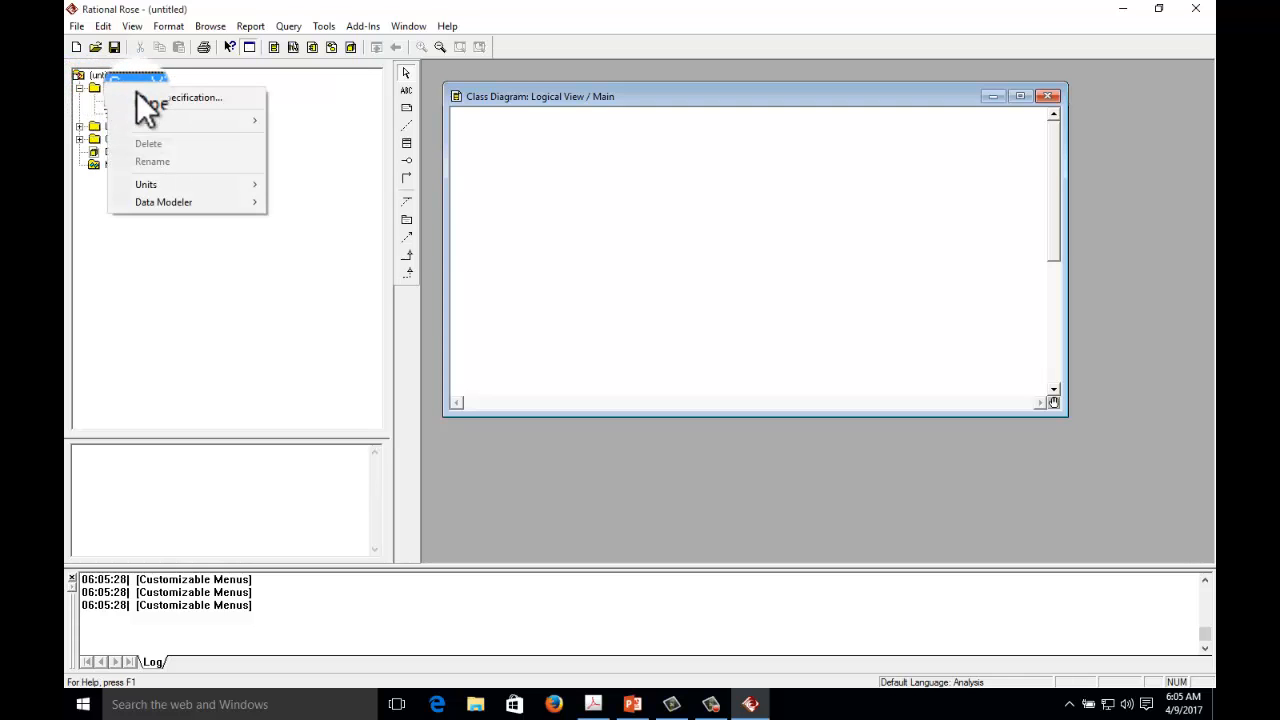
pyautogui.moveTo(154, 120)
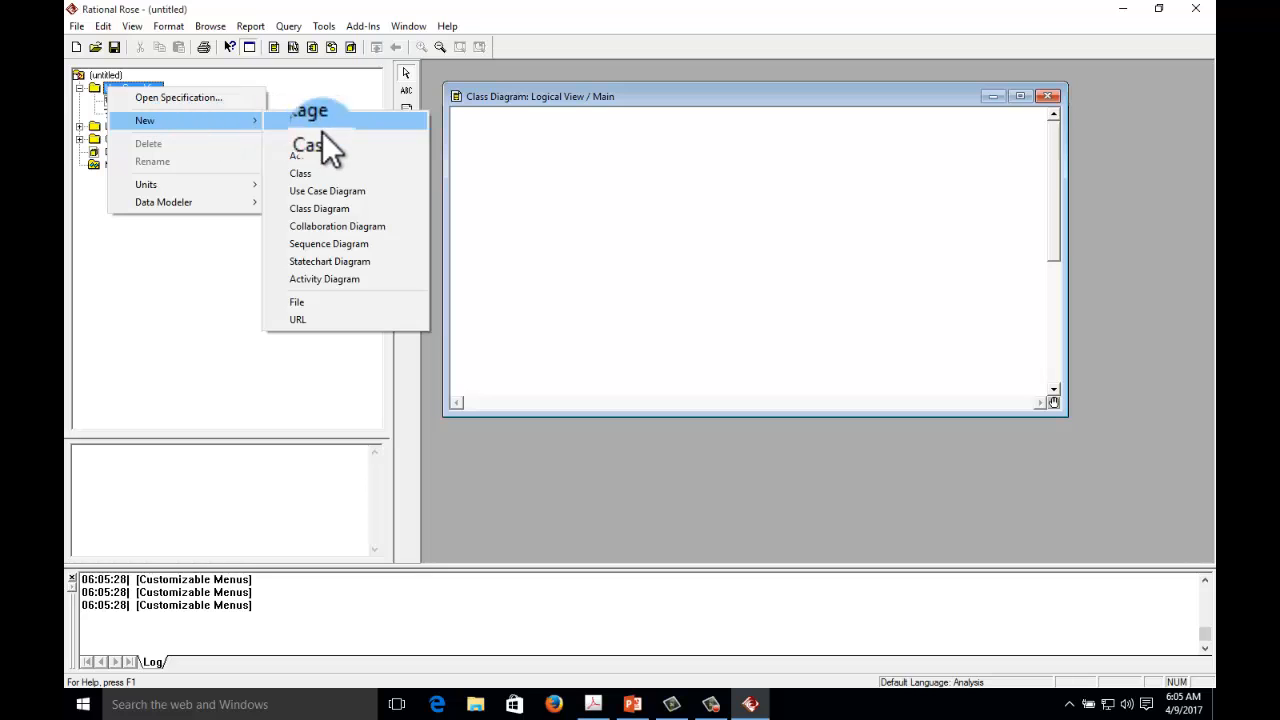
pyautogui.click(332, 230)
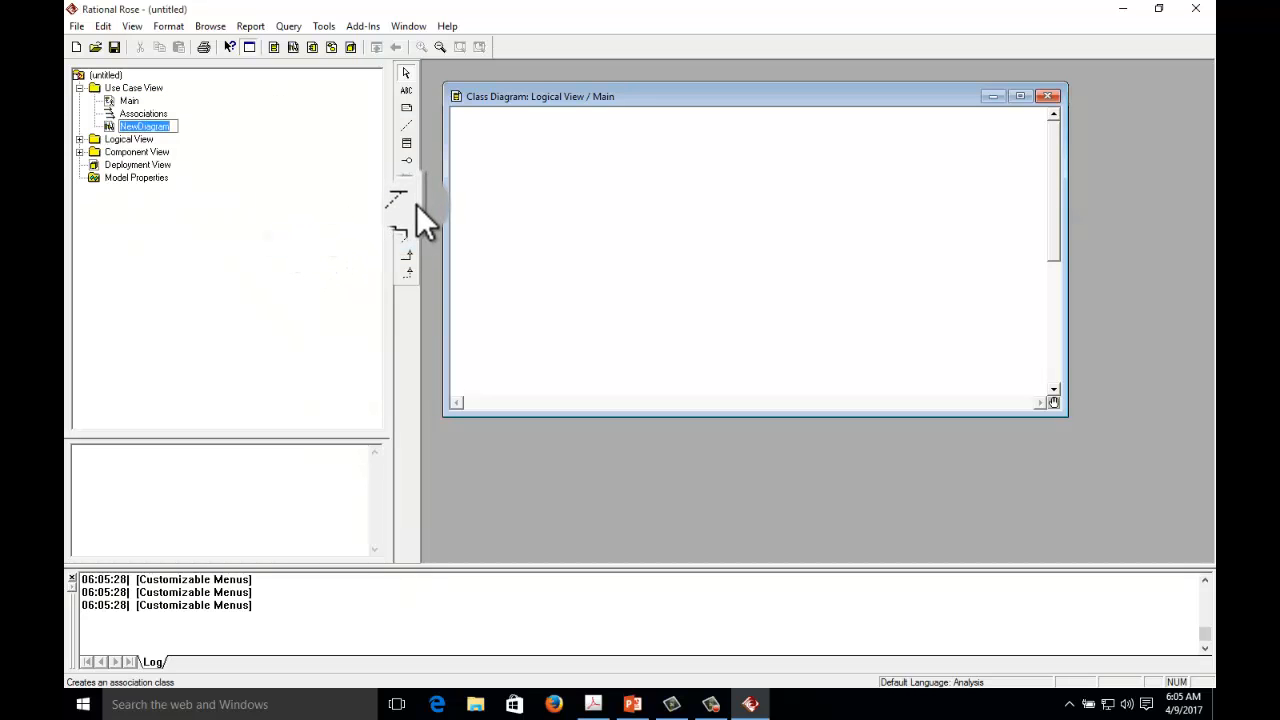
pyautogui.press('capslock')
pyautogui.write('LOGIN')
pyautogui.moveTo(135, 127); pyautogui.dragTo(111, 132)
pyautogui.doubleClick(113, 131)
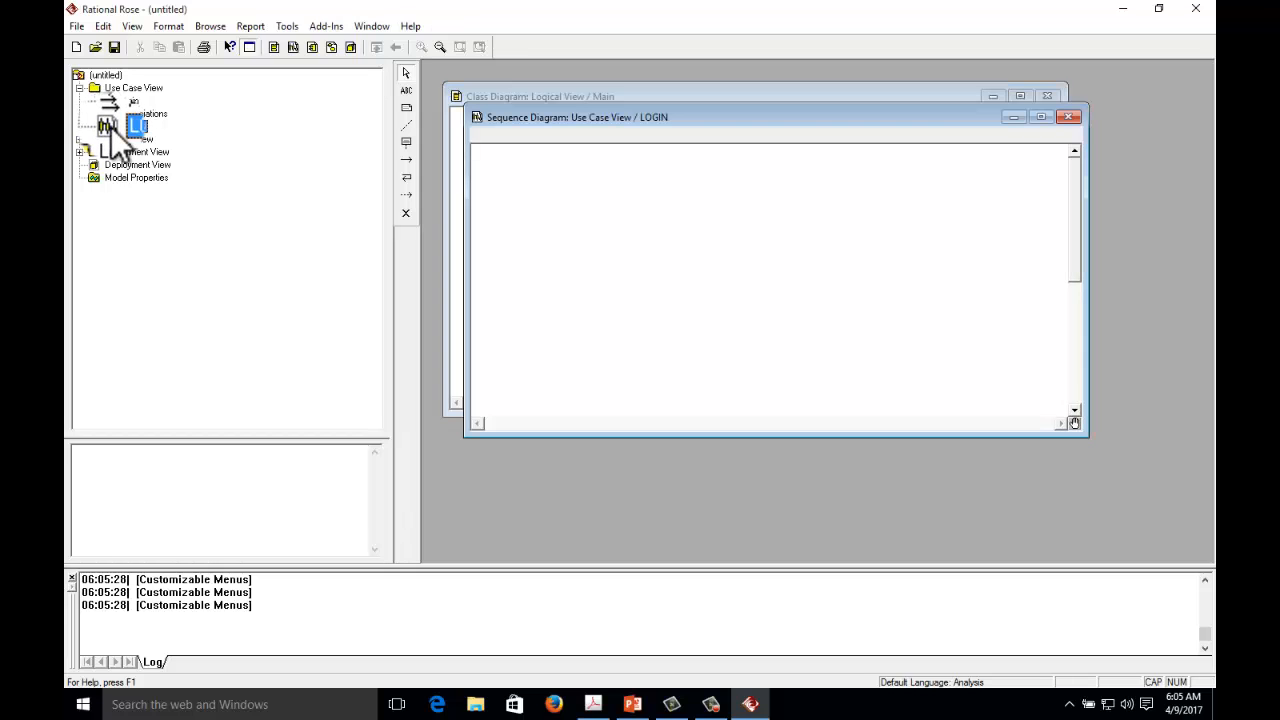
# Enlarge the LOGIN sequence diagram window so that it fills the diagram workspace.
pyautogui.click(1041, 117)
pyautogui.click(1195, 29)
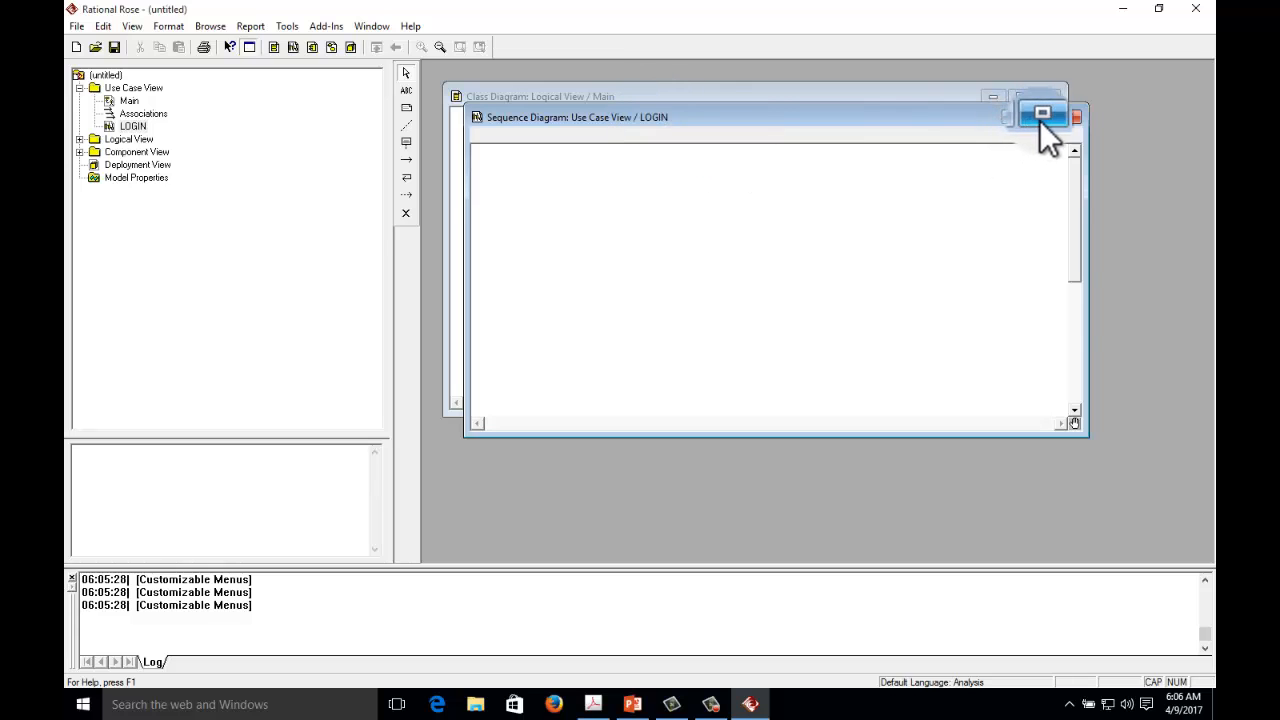
pyautogui.moveTo(1085, 433); pyautogui.dragTo(1208, 553)
pyautogui.moveTo(465, 105); pyautogui.dragTo(425, 67)
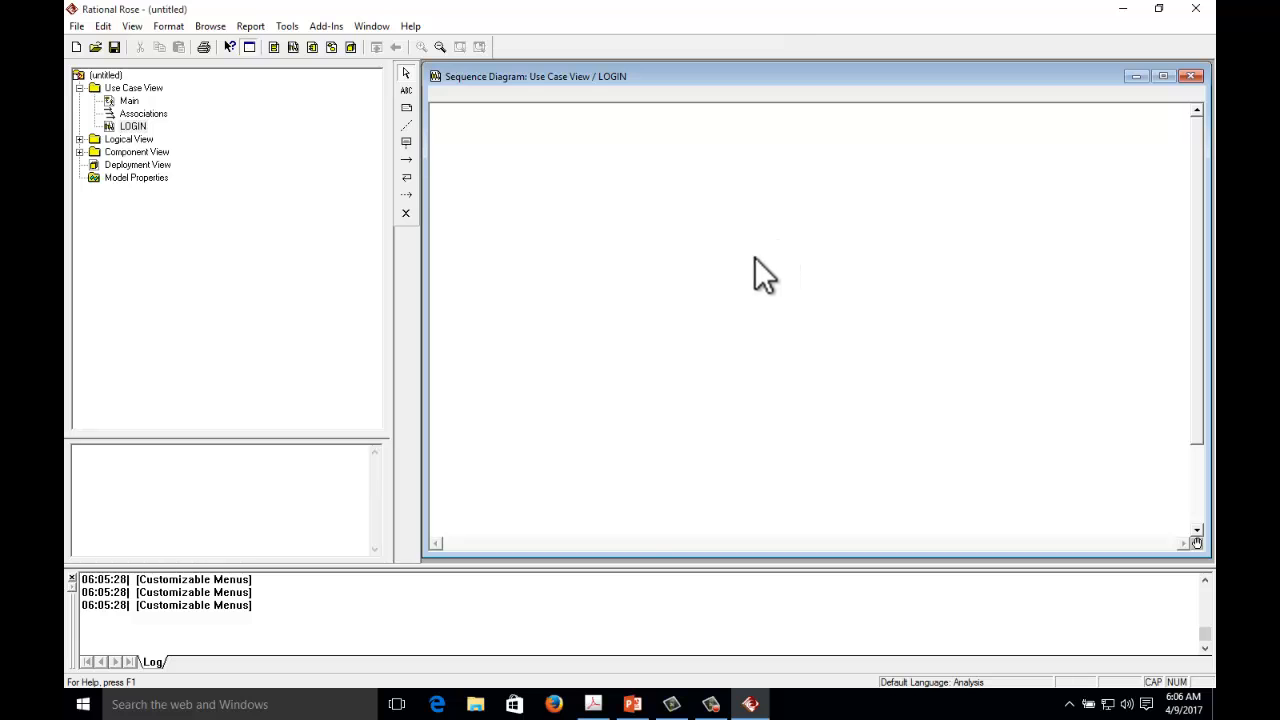
# Consult the Login.pdf reference in Acrobat and place an object named STUDENT at the upper left of the Rational Rose LOGIN diagram.
pyautogui.click(592, 704)
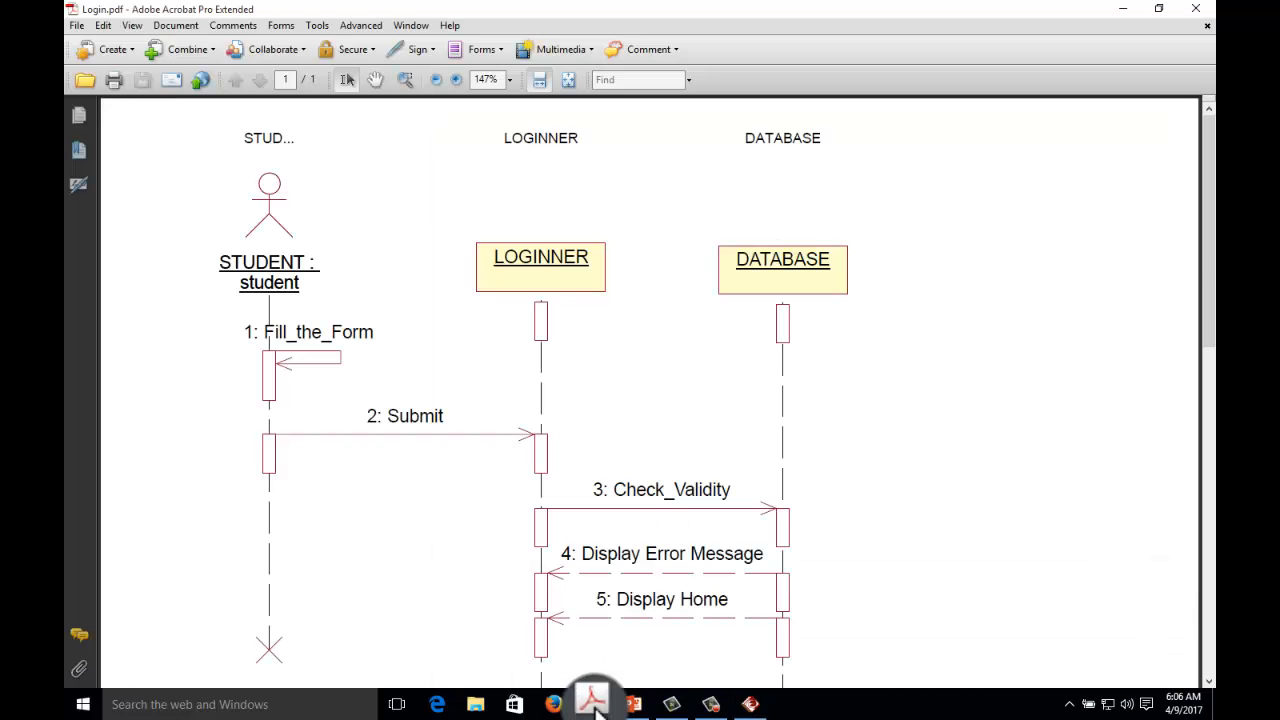
pyautogui.click(592, 704)
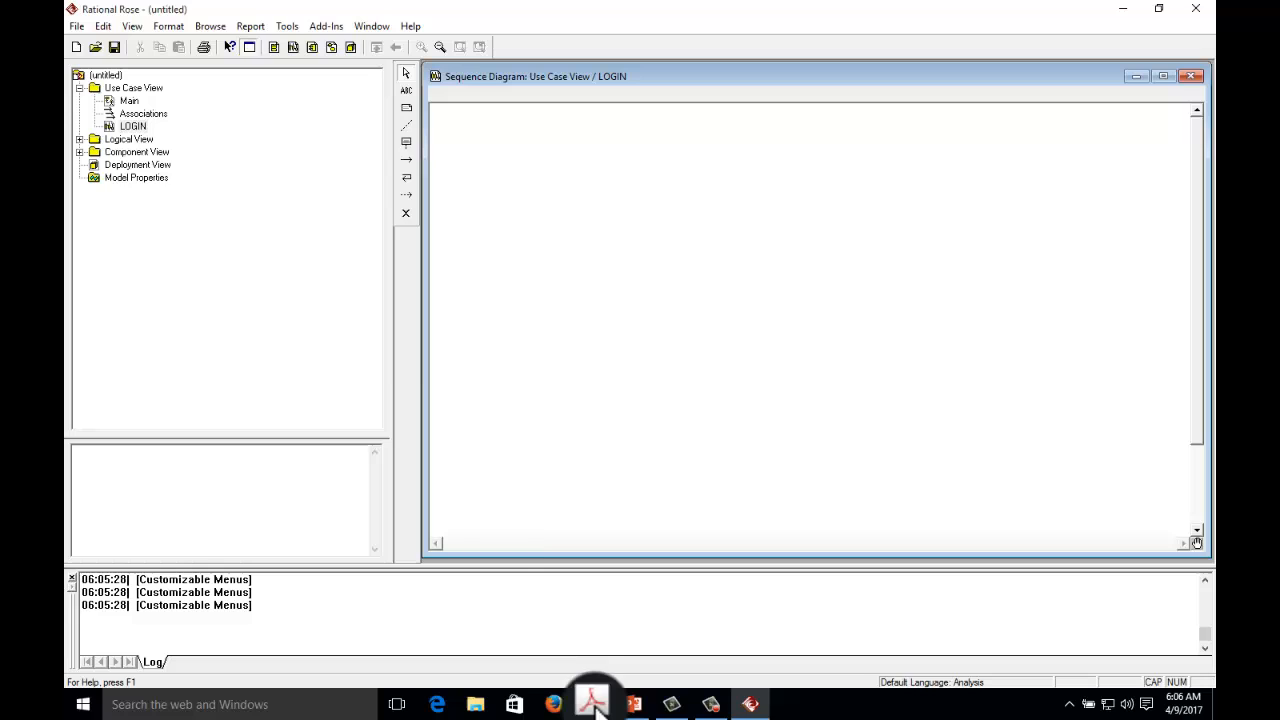
pyautogui.click(406, 142)
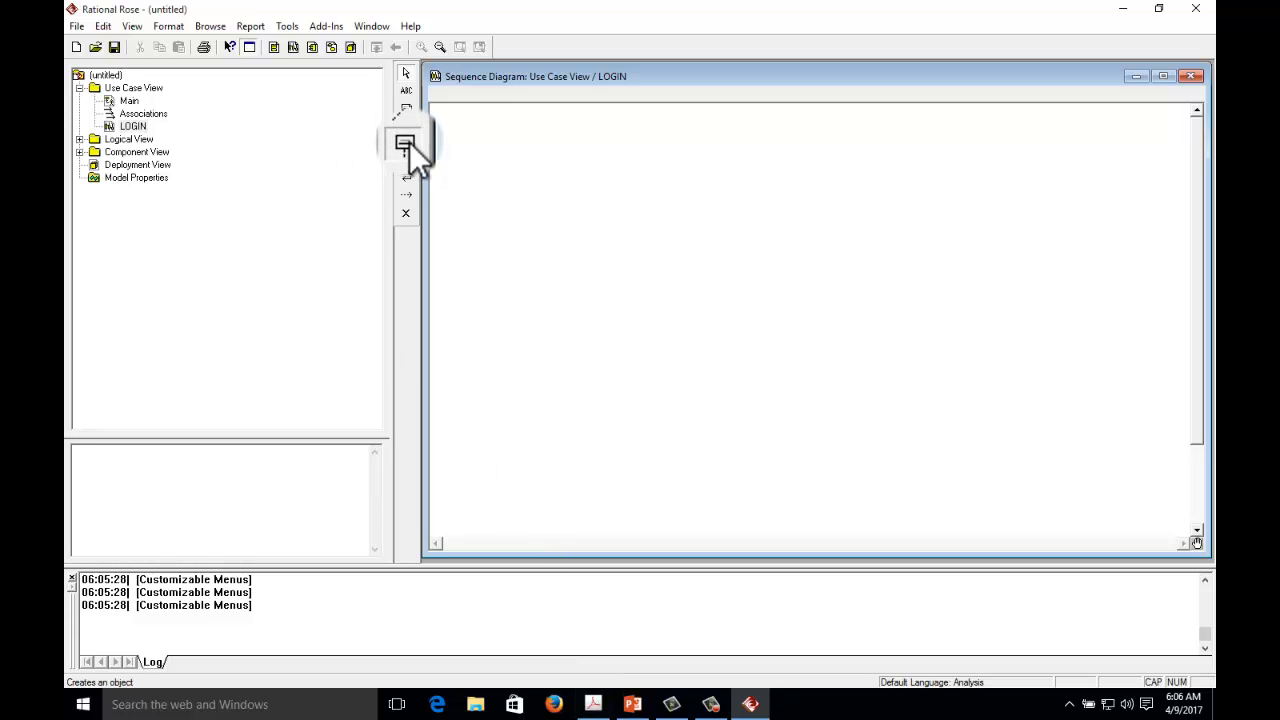
pyautogui.click(539, 132)
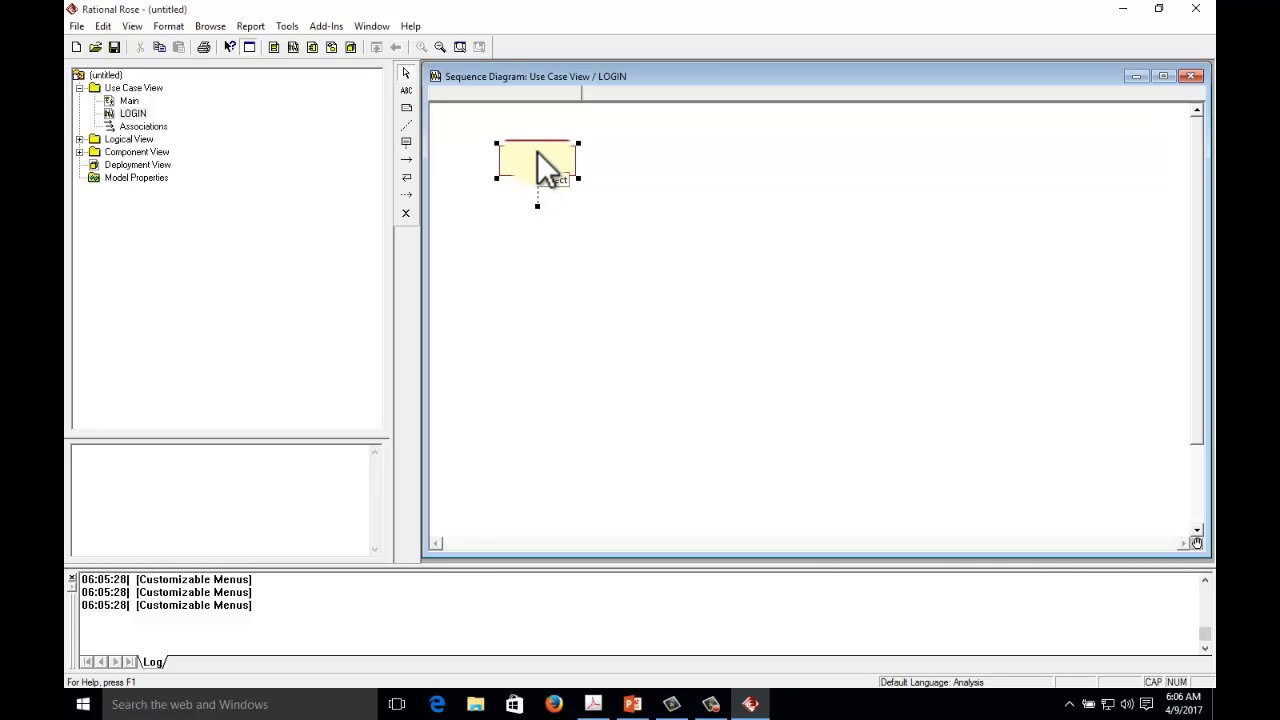
pyautogui.write('STU')
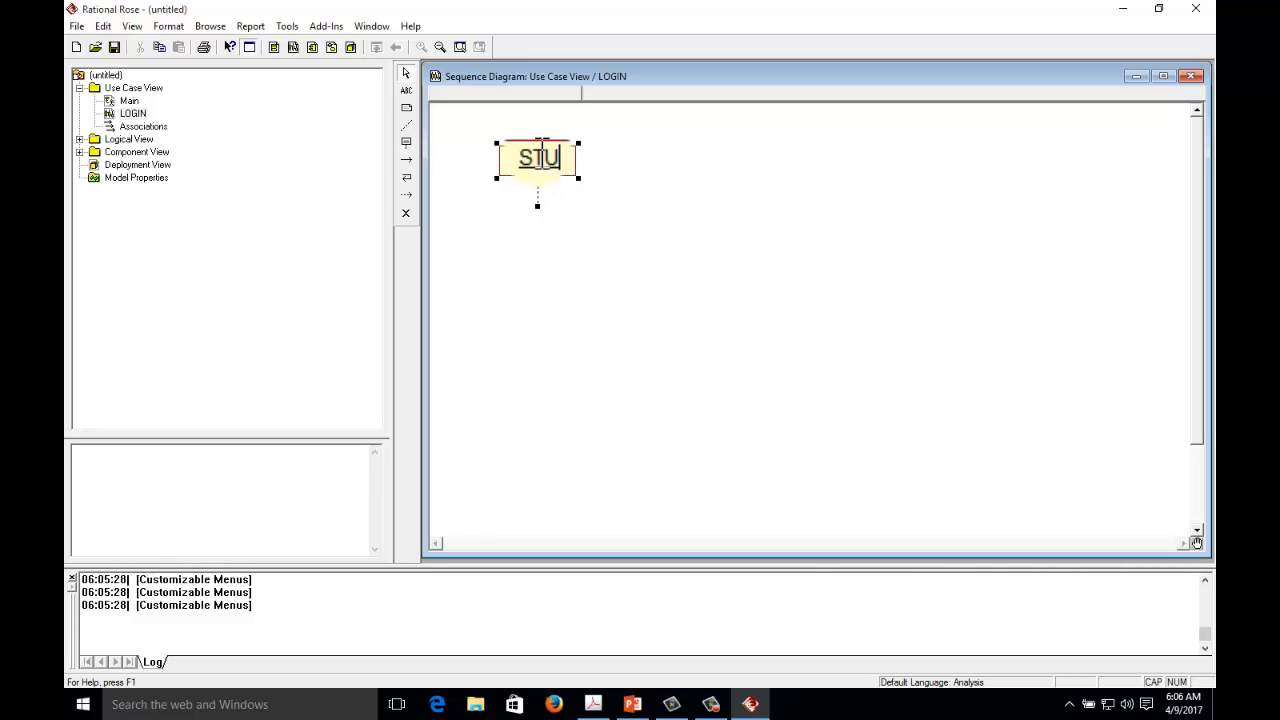
pyautogui.write('DEN')
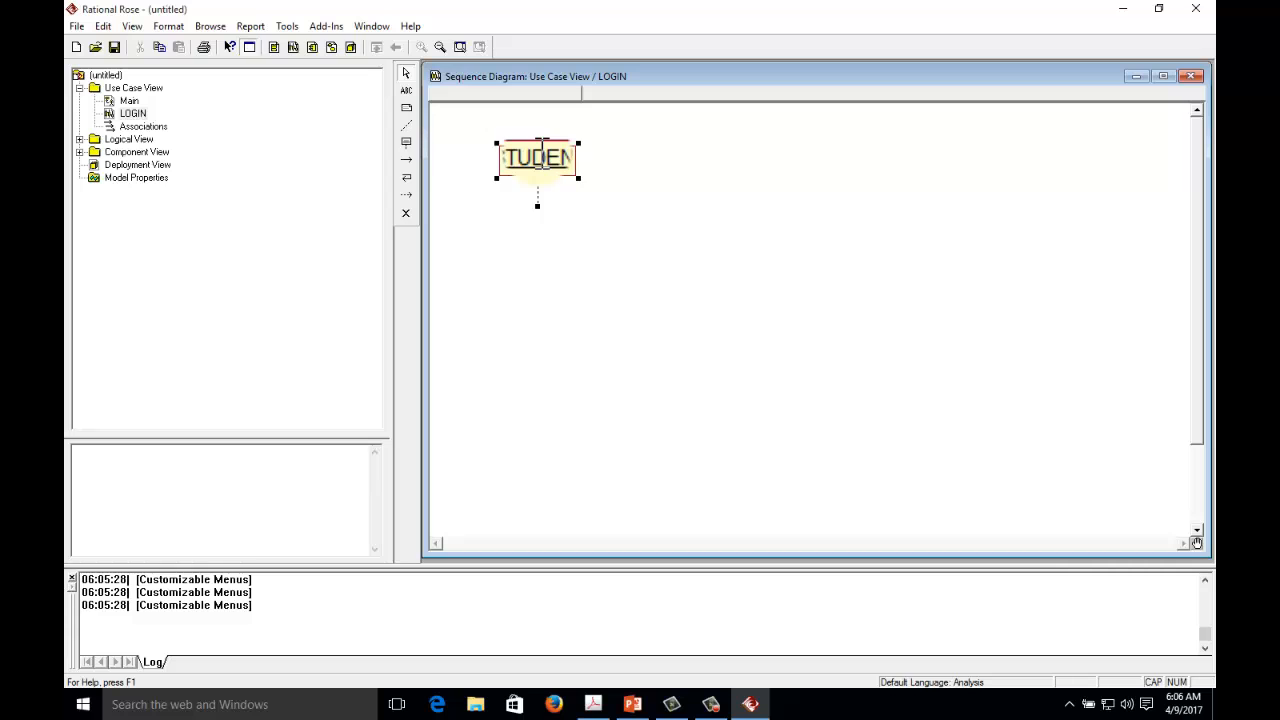
pyautogui.click(526, 168)
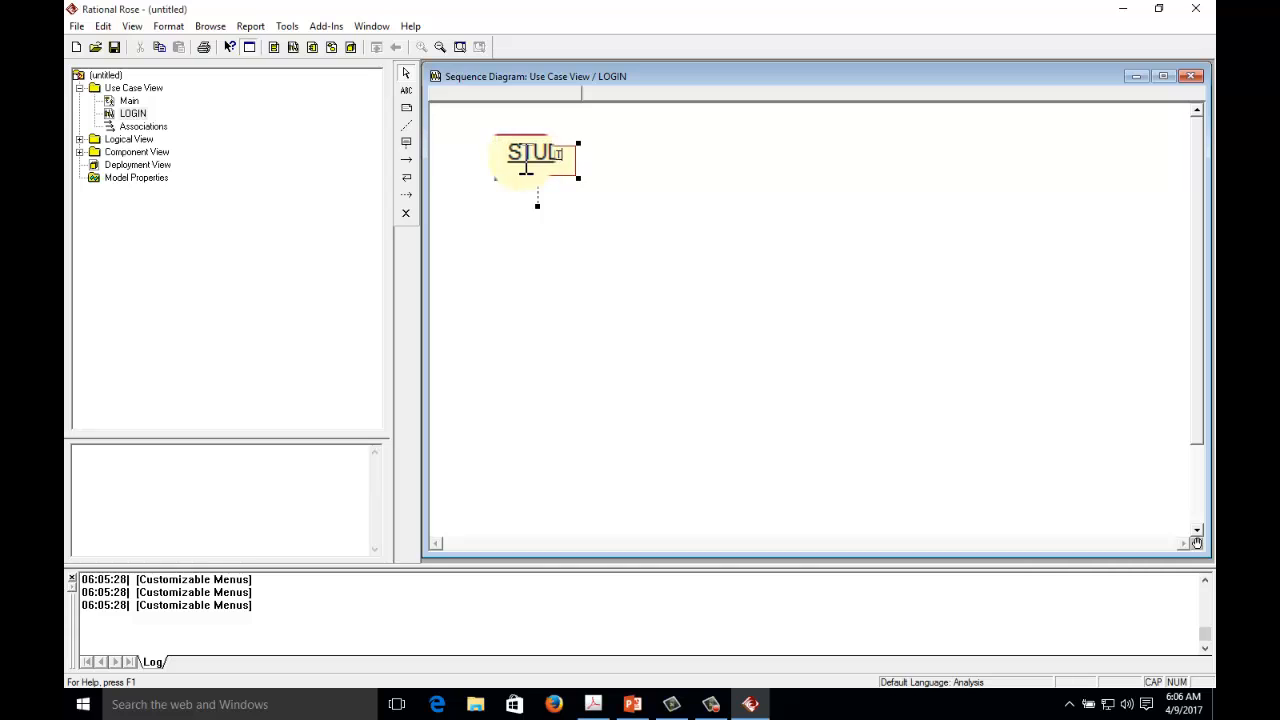
# Add a second object named LOGINNER beside the STUDENT object.
pyautogui.click(406, 142)
pyautogui.click(693, 155)
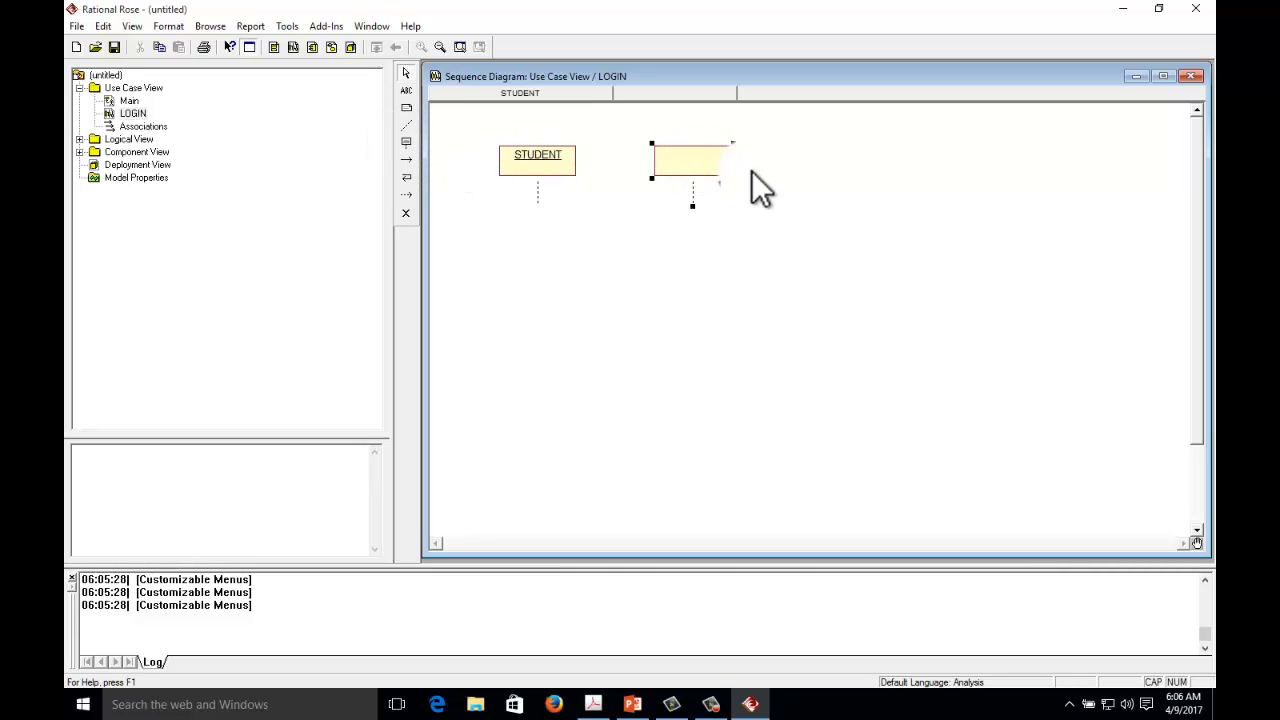
pyautogui.write('LOGIN')
pyautogui.write('NE')
pyautogui.press('BackSpace')
pyautogui.write('NEW')
# Add a third object named DATABASE beside the LOGINNER object.
pyautogui.click(406, 142)
pyautogui.click(857, 161)
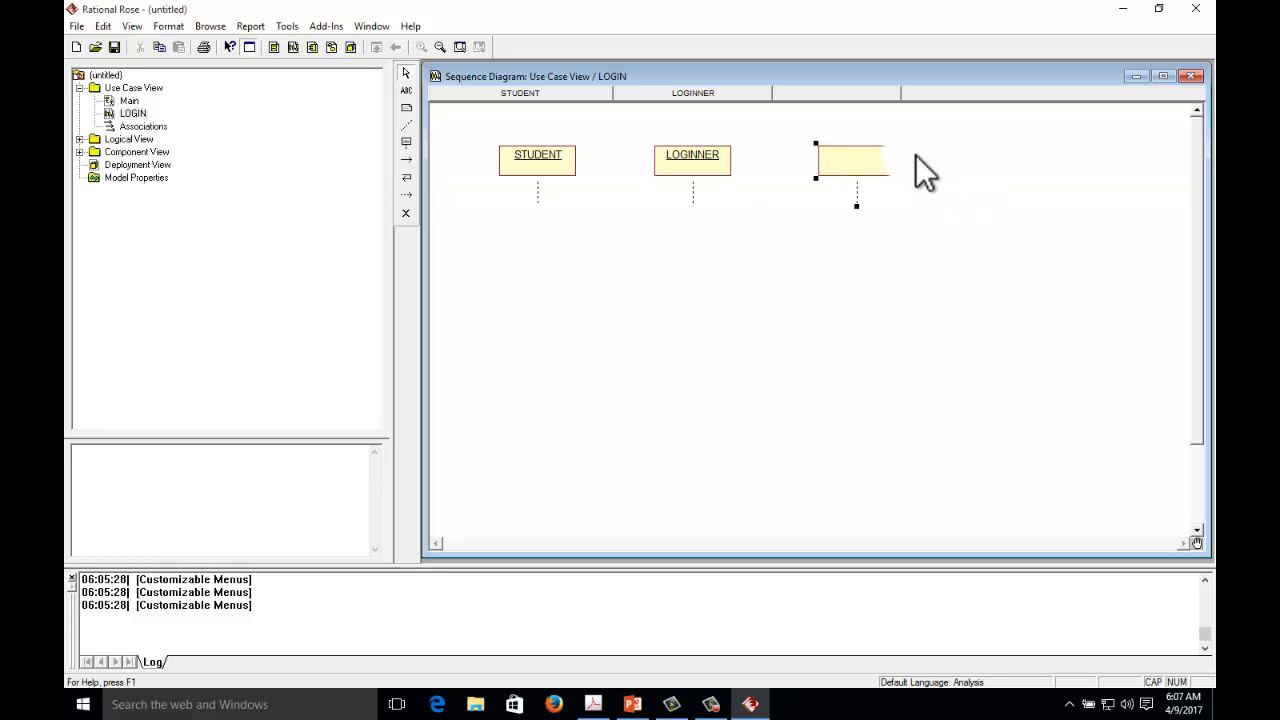
pyautogui.write('DATABASE')
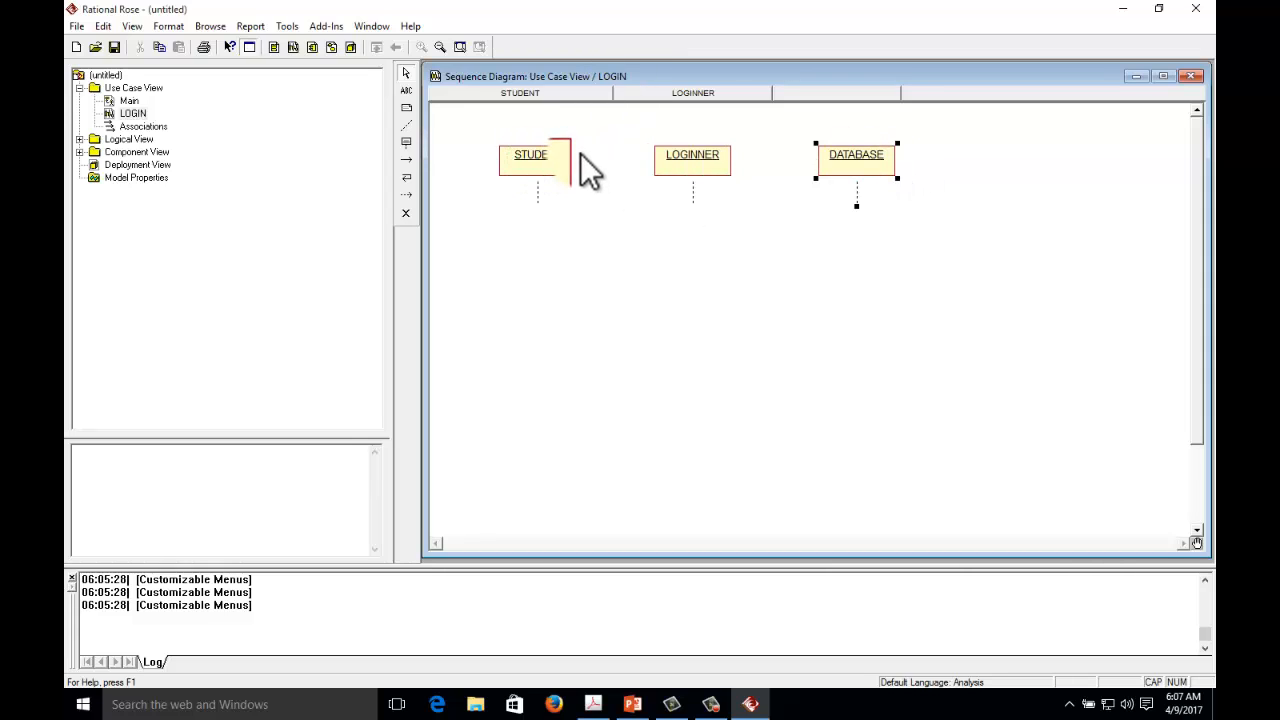
# Shift the STUDENT, LOGINNER and DATABASE objects slightly to the left in the diagram.
pyautogui.moveTo(536, 157); pyautogui.dragTo(529, 151)
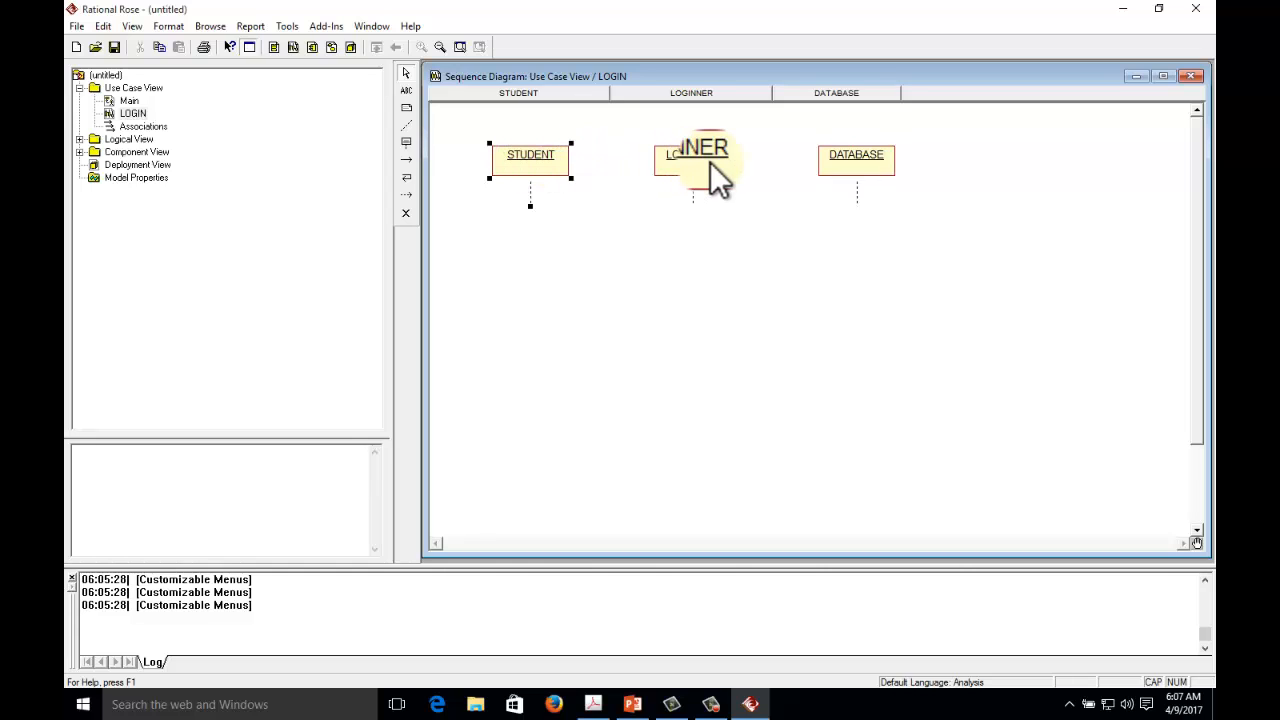
pyautogui.moveTo(699, 160); pyautogui.dragTo(693, 161)
pyautogui.moveTo(839, 155); pyautogui.dragTo(829, 154)
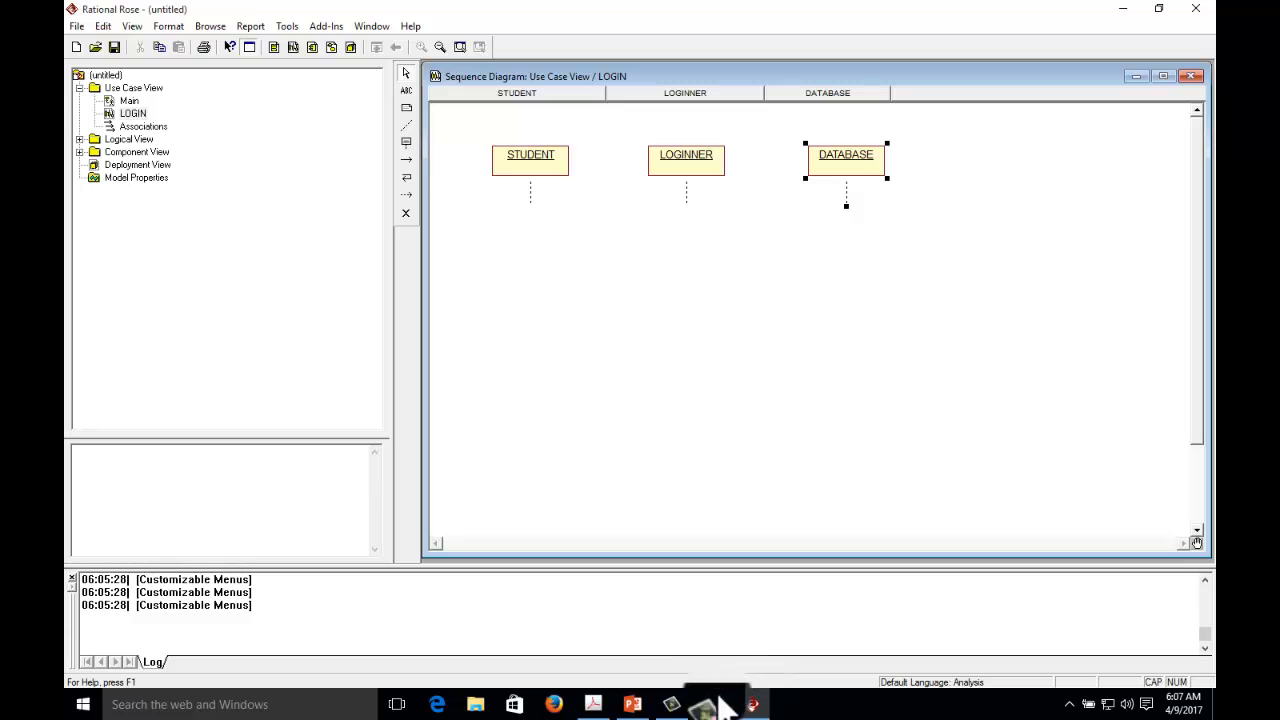
# Check the Login.pdf reference in Acrobat and add a message to self on STUDENT's lifeline in Rational Rose.
pyautogui.click(593, 704)
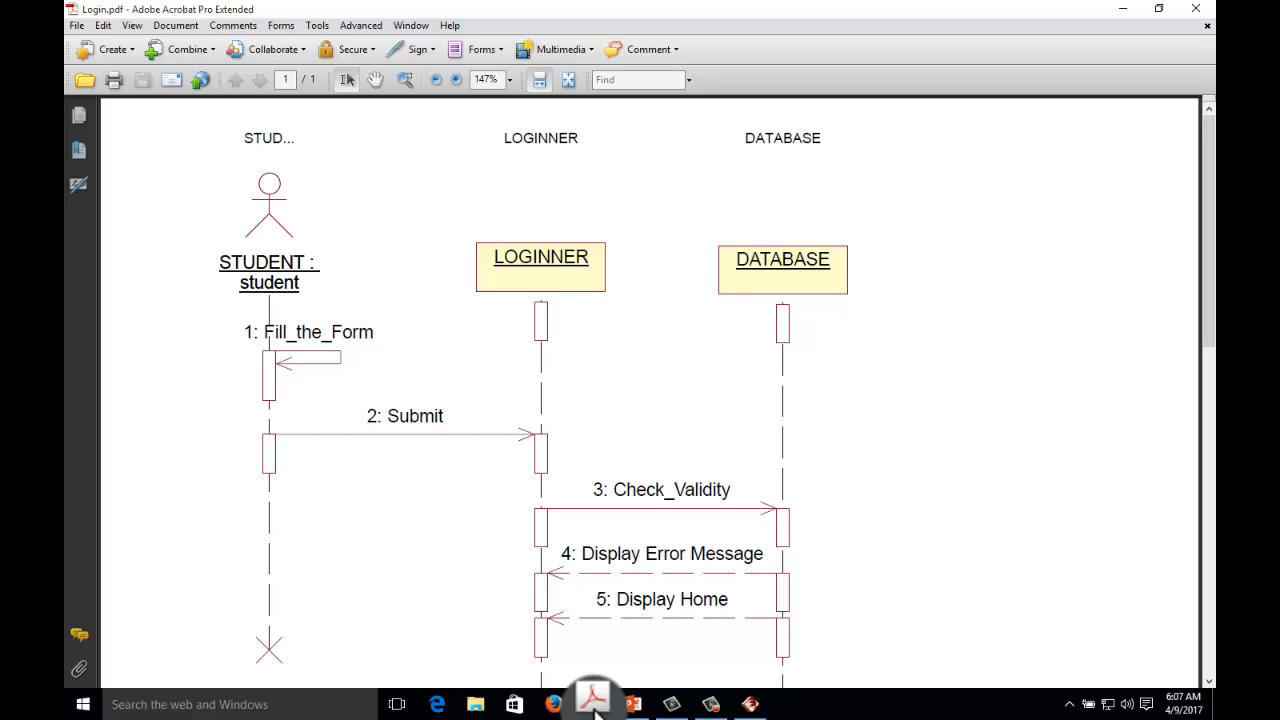
pyautogui.click(593, 704)
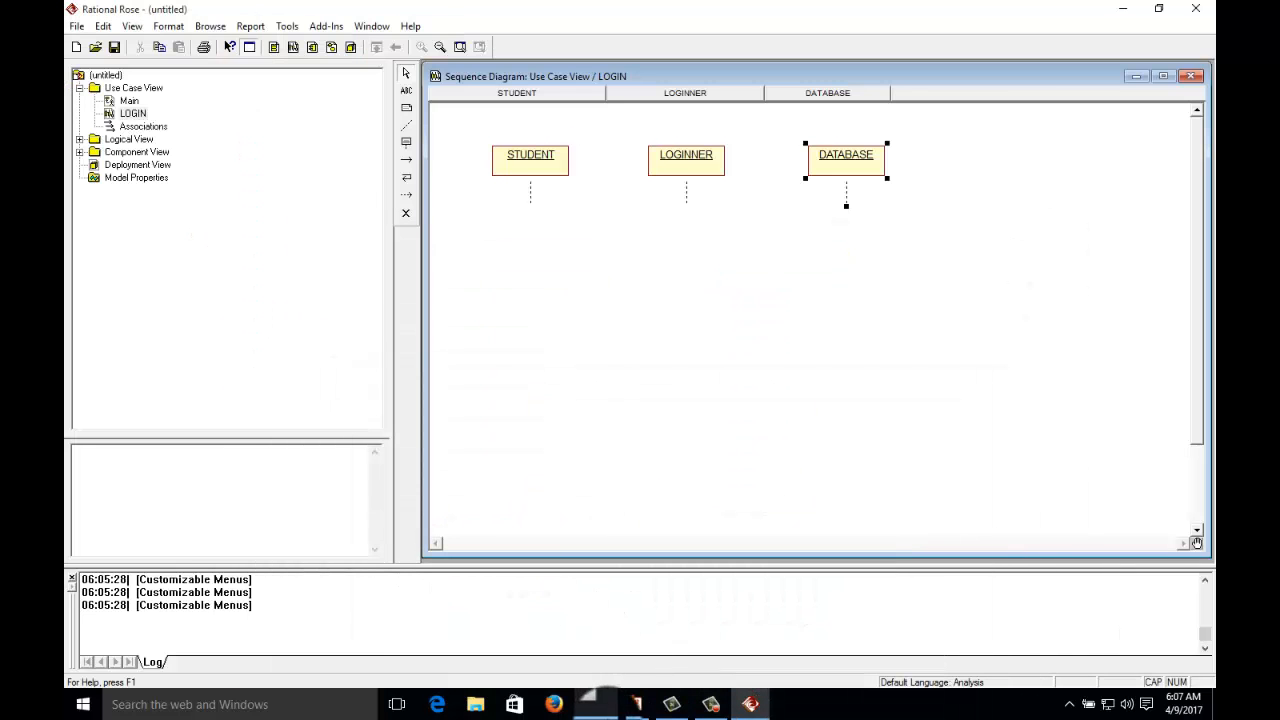
pyautogui.click(406, 176)
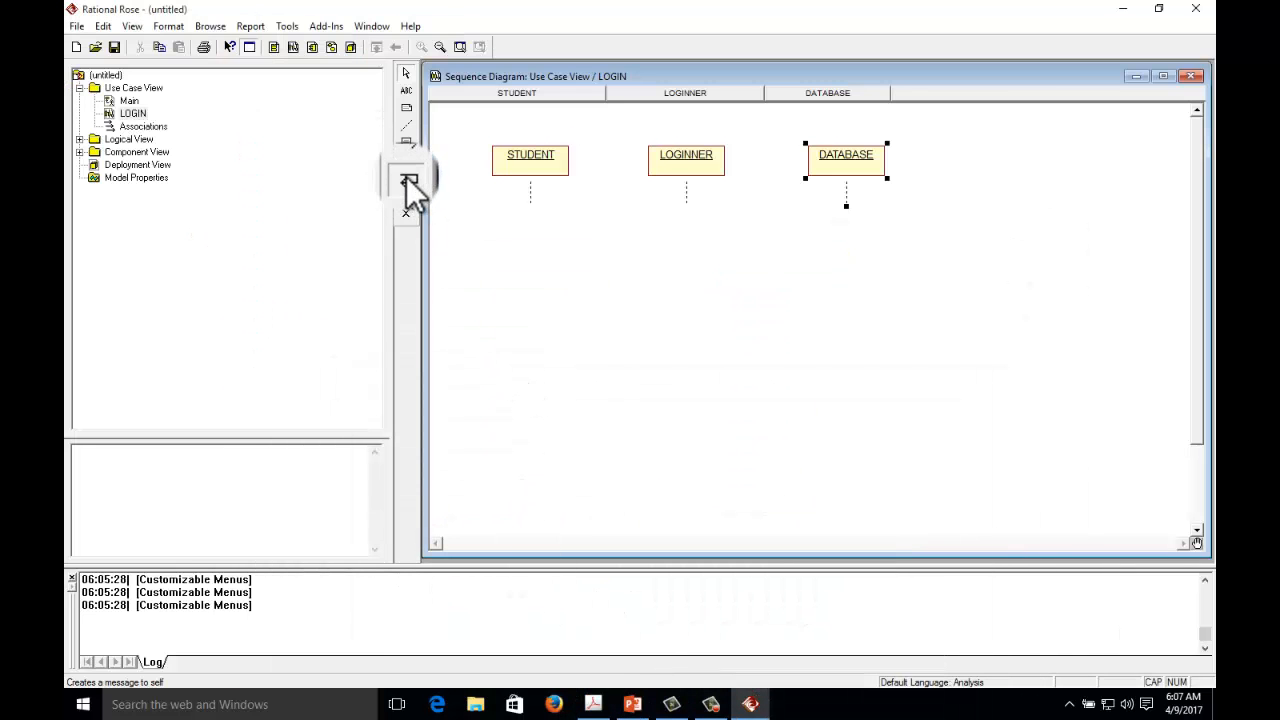
pyautogui.click(531, 203)
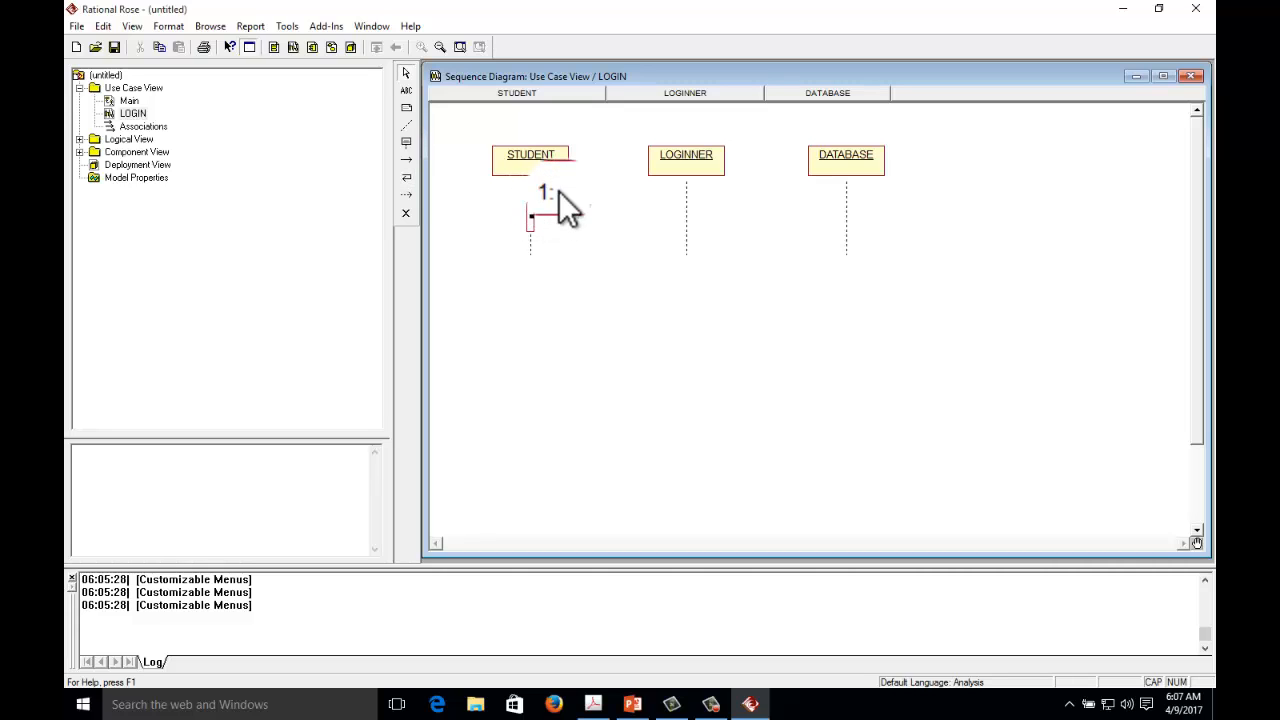
# Name the self message on STUDENT's lifeline "fill the form".
pyautogui.click(564, 205)
pyautogui.click(550, 190)
pyautogui.write('FILL')
pyautogui.press('BackSpace')
pyautogui.press('BackSpace')
pyautogui.press('BackSpace')
pyautogui.press('BackSpace')
pyautogui.press('capslock')
pyautogui.write('fill the form')
pyautogui.click(590, 155)
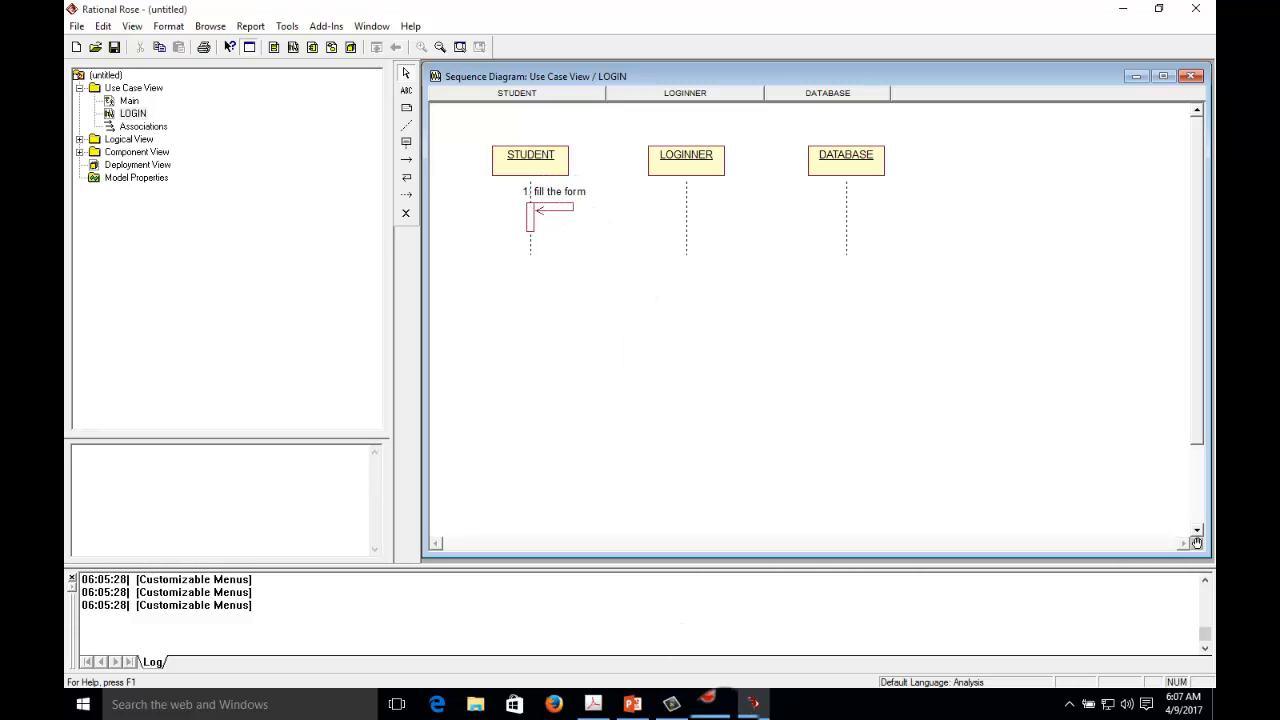
# Check the Login.pdf reference in Acrobat and draw a message named "submit" from STUDENT to LOGINNER in Rational Rose.
pyautogui.click(596, 704)
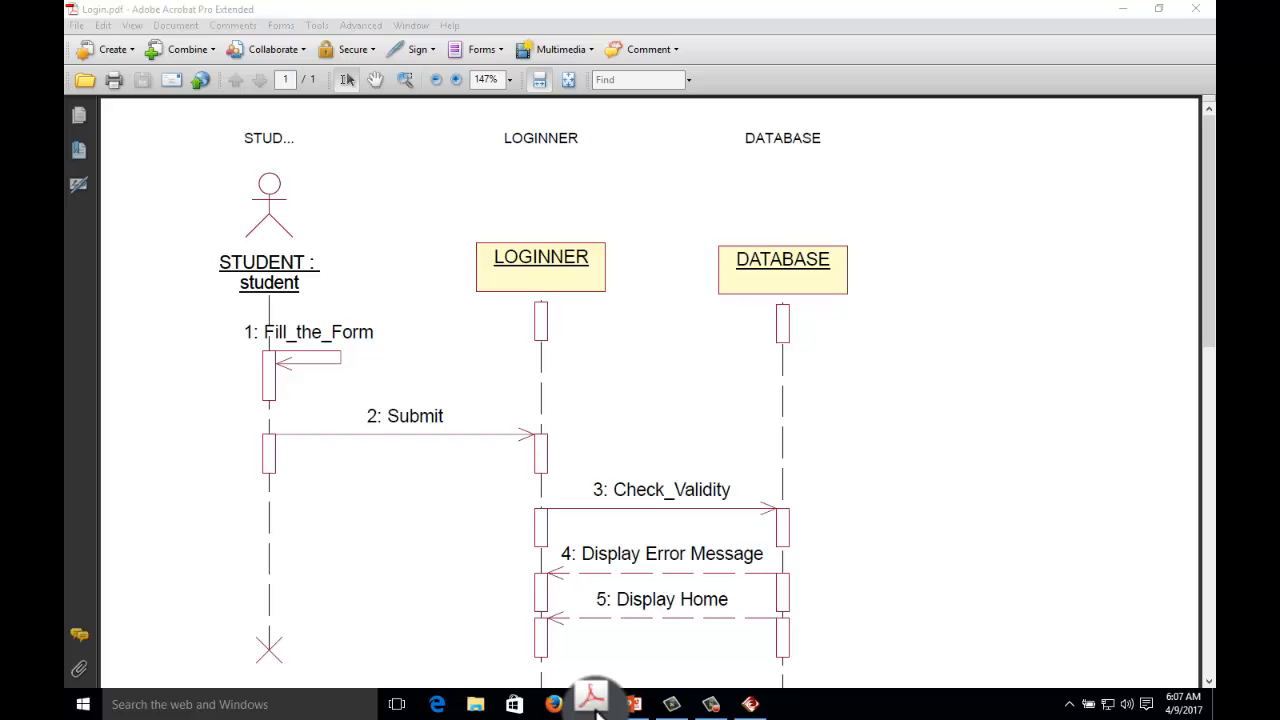
pyautogui.click(594, 702)
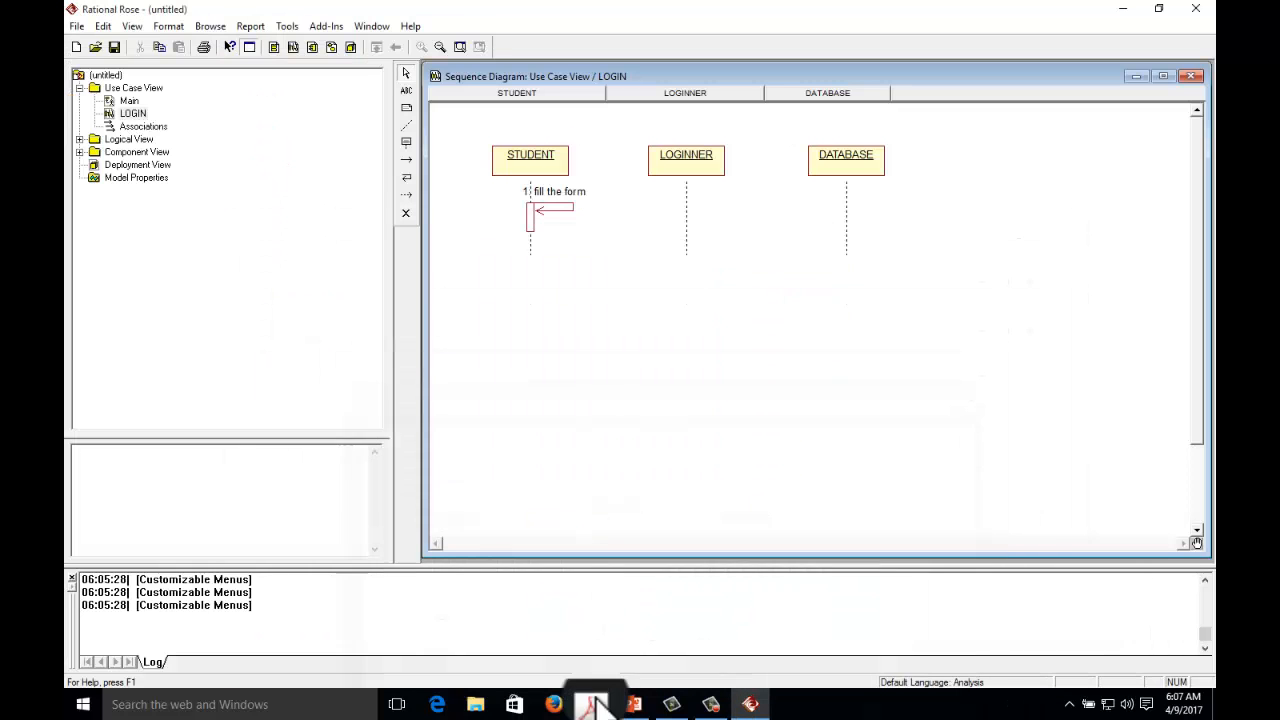
pyautogui.click(407, 161)
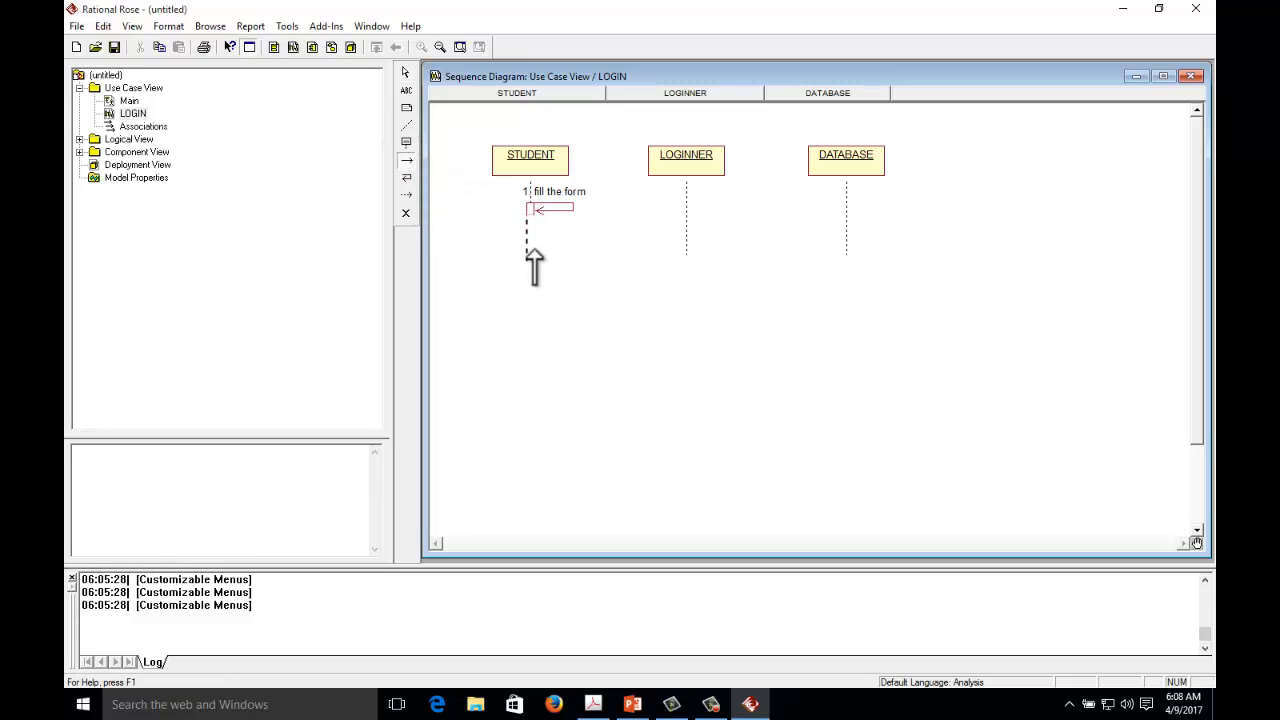
pyautogui.moveTo(530, 250); pyautogui.dragTo(683, 248)
pyautogui.moveTo(683, 248); pyautogui.dragTo(683, 248)
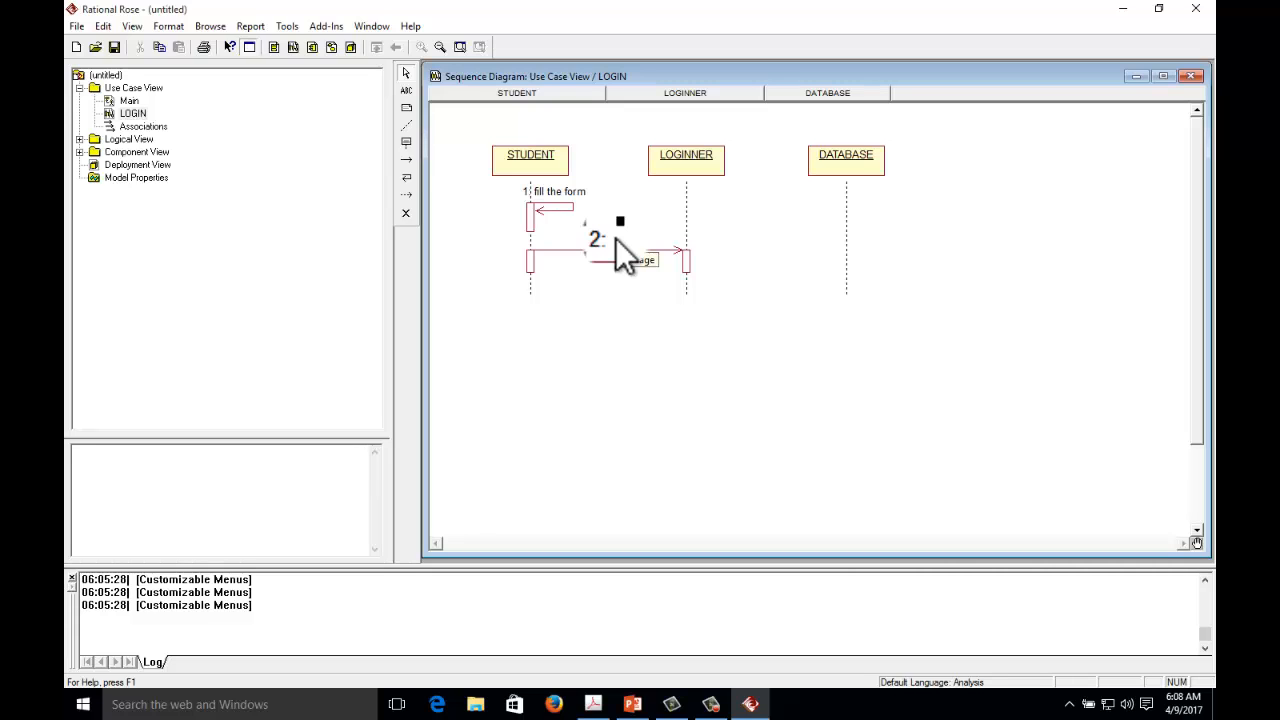
pyautogui.write('subm')
pyautogui.write('it')
pyautogui.press('Return')
# Check the Login.pdf reference in Acrobat and draw a message named "check validity" from LOGINNER to DATABASE in Rational Rose.
pyautogui.click(592, 703)
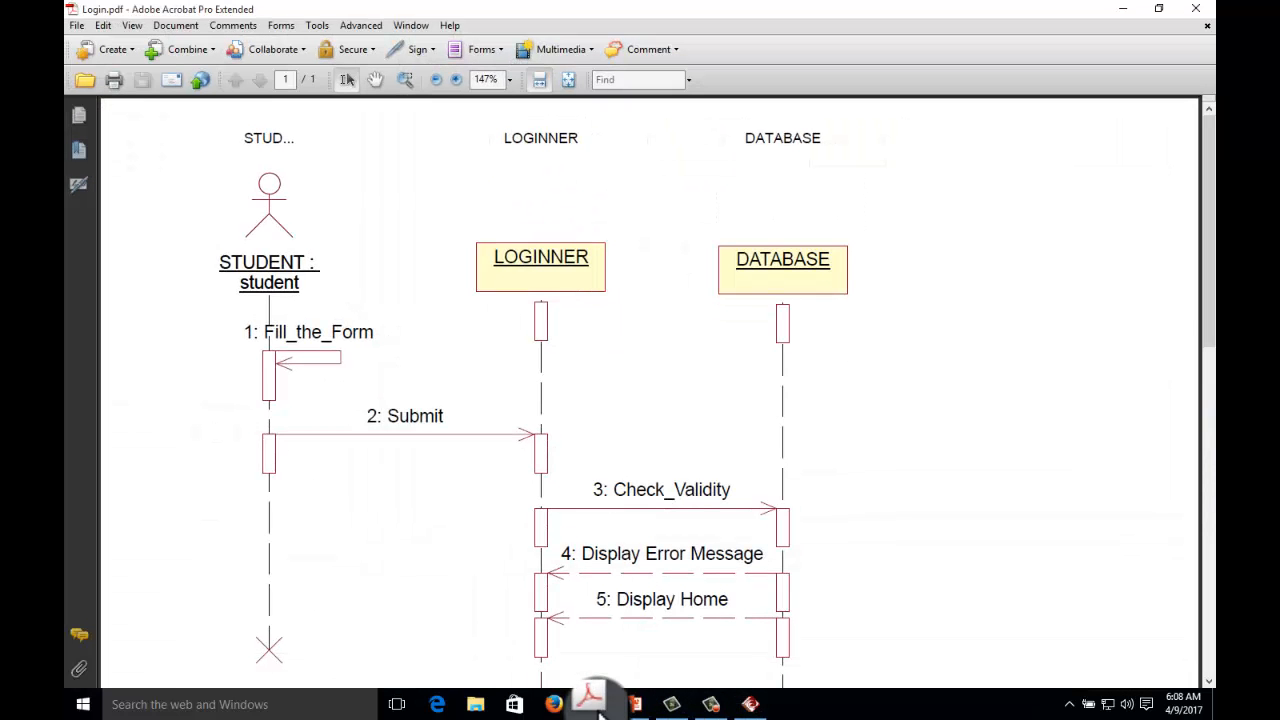
pyautogui.click(592, 703)
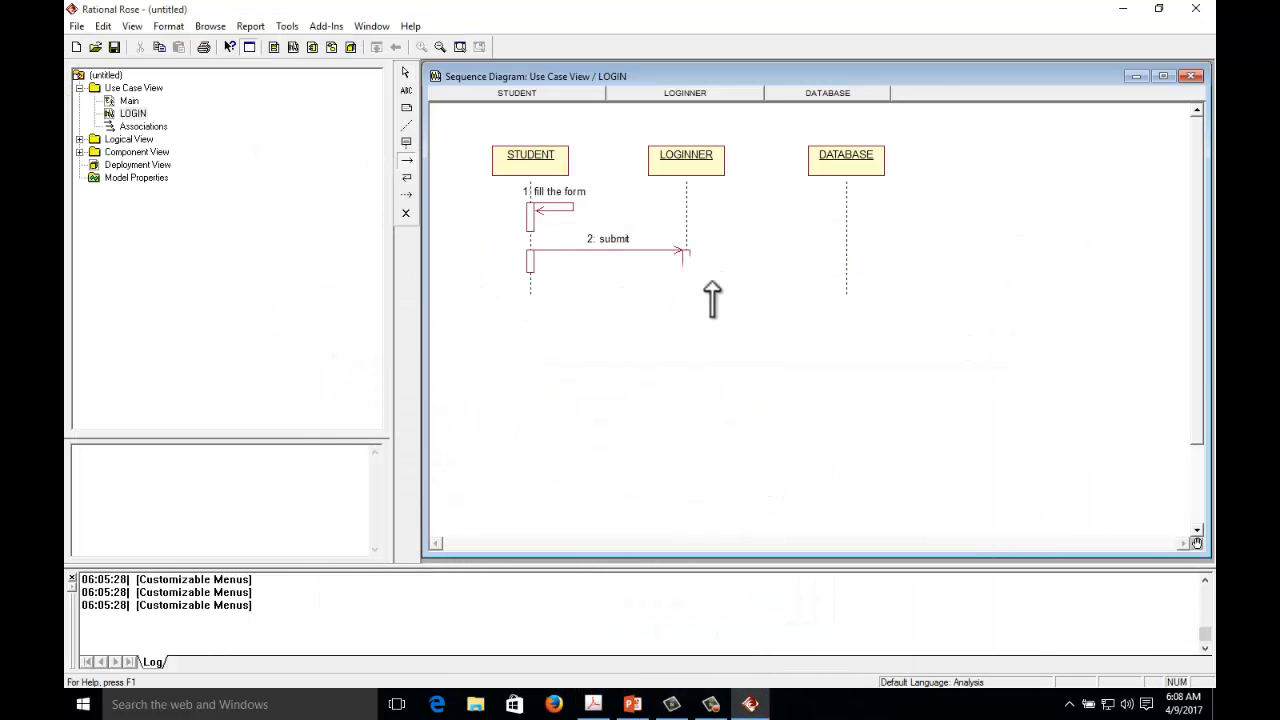
pyautogui.moveTo(687, 285); pyautogui.dragTo(847, 287)
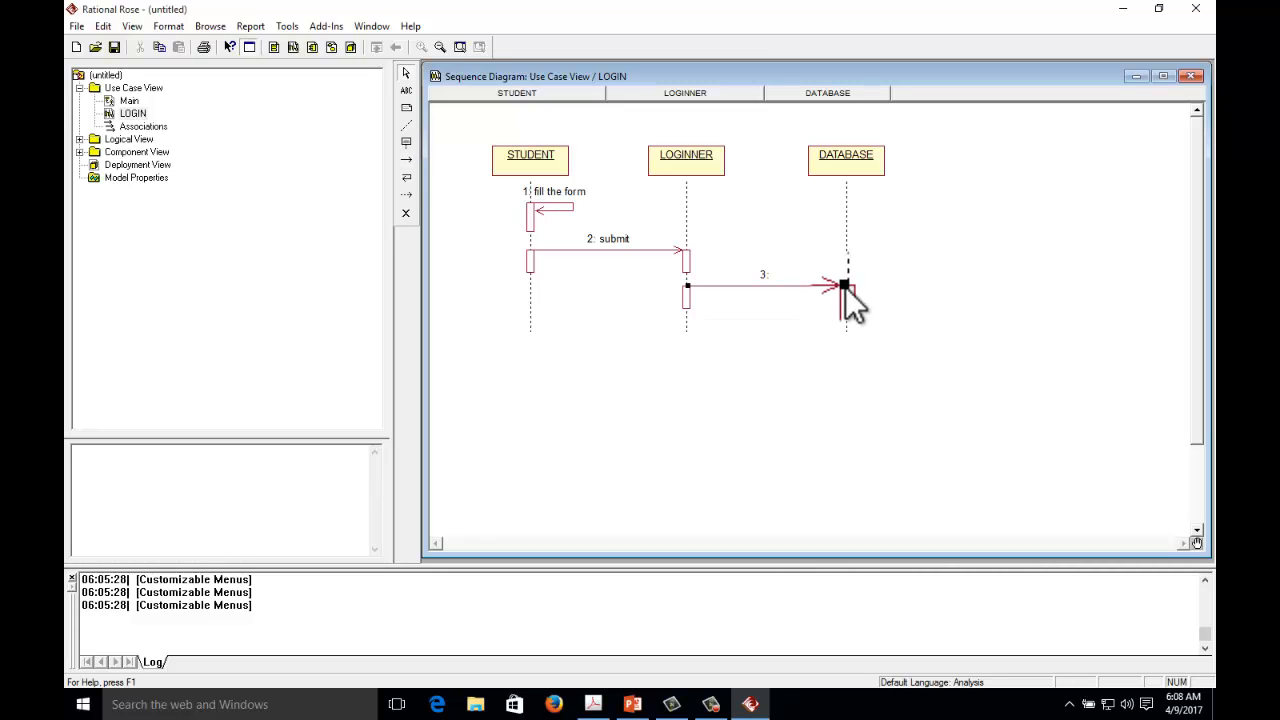
pyautogui.click(768, 274)
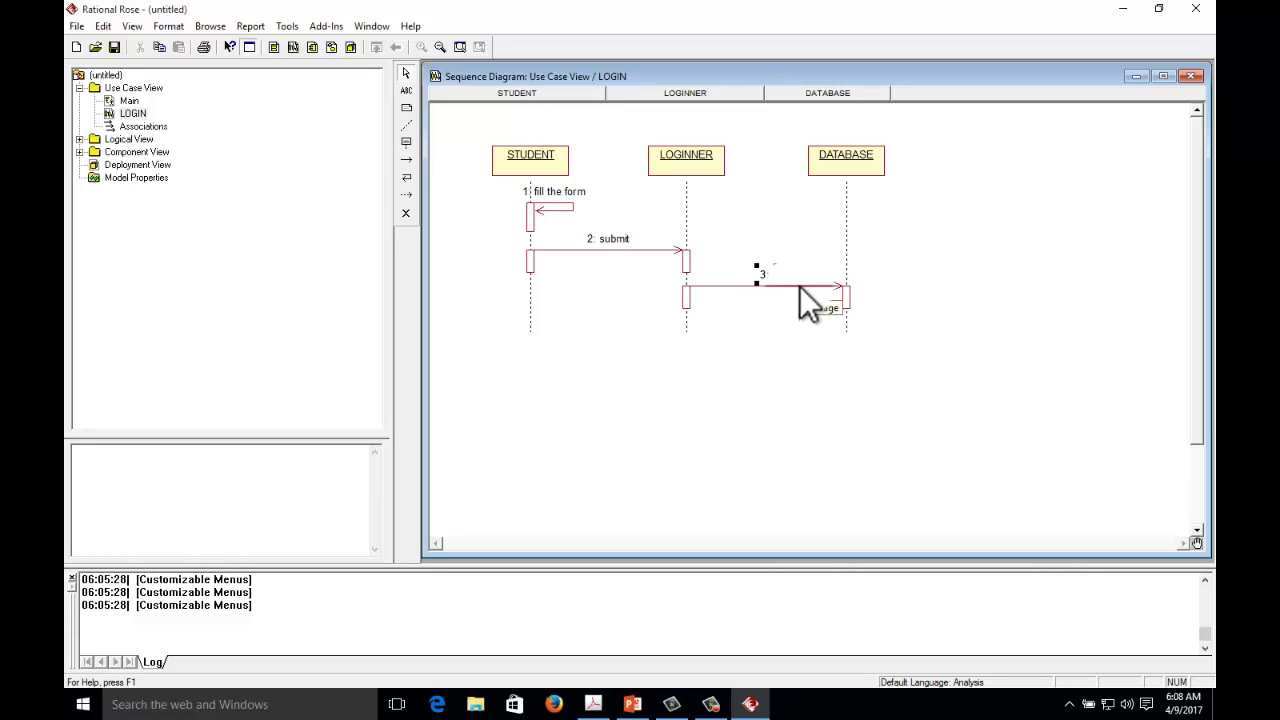
pyautogui.write('chec')
pyautogui.write('k di')
pyautogui.click(826, 252)
pyautogui.click(846, 345)
# Check the Login.pdf reference in Acrobat and draw a return message named "display error message" from DATABASE to LOGINNER in Rational Rose.
pyautogui.click(598, 708)
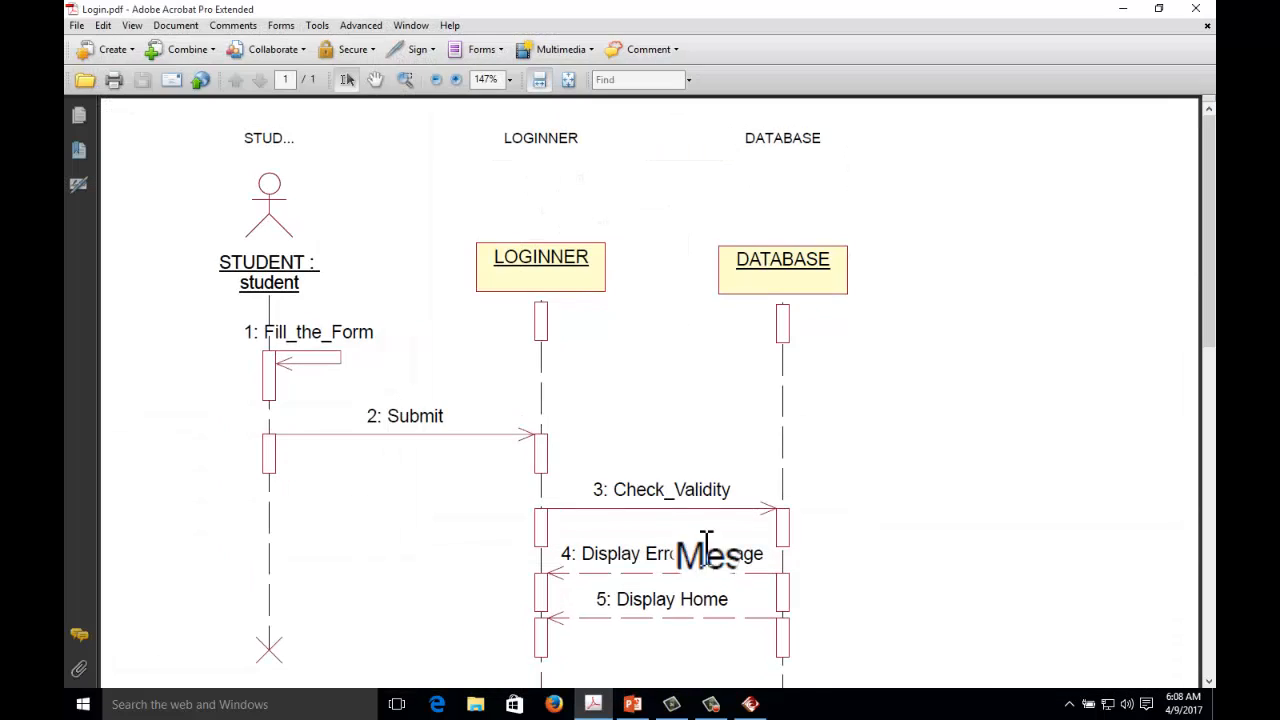
pyautogui.click(750, 702)
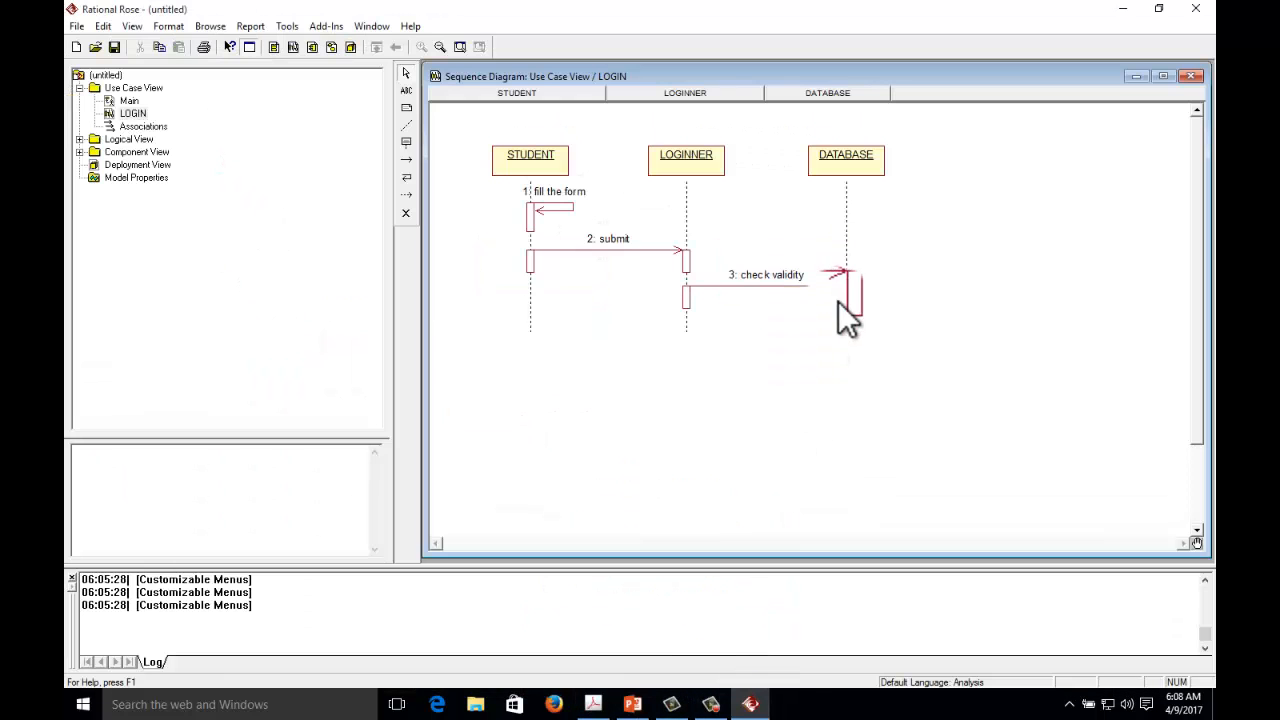
pyautogui.click(407, 195)
pyautogui.moveTo(847, 326); pyautogui.dragTo(687, 328)
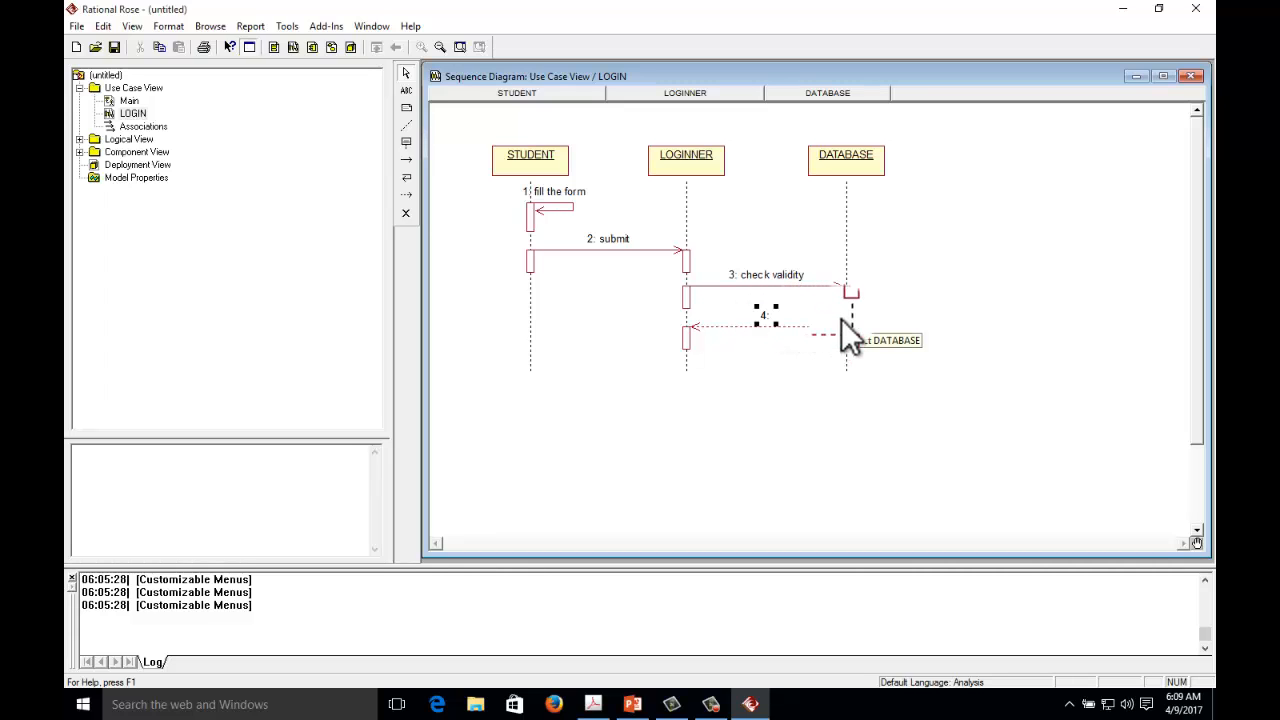
pyautogui.write('display')
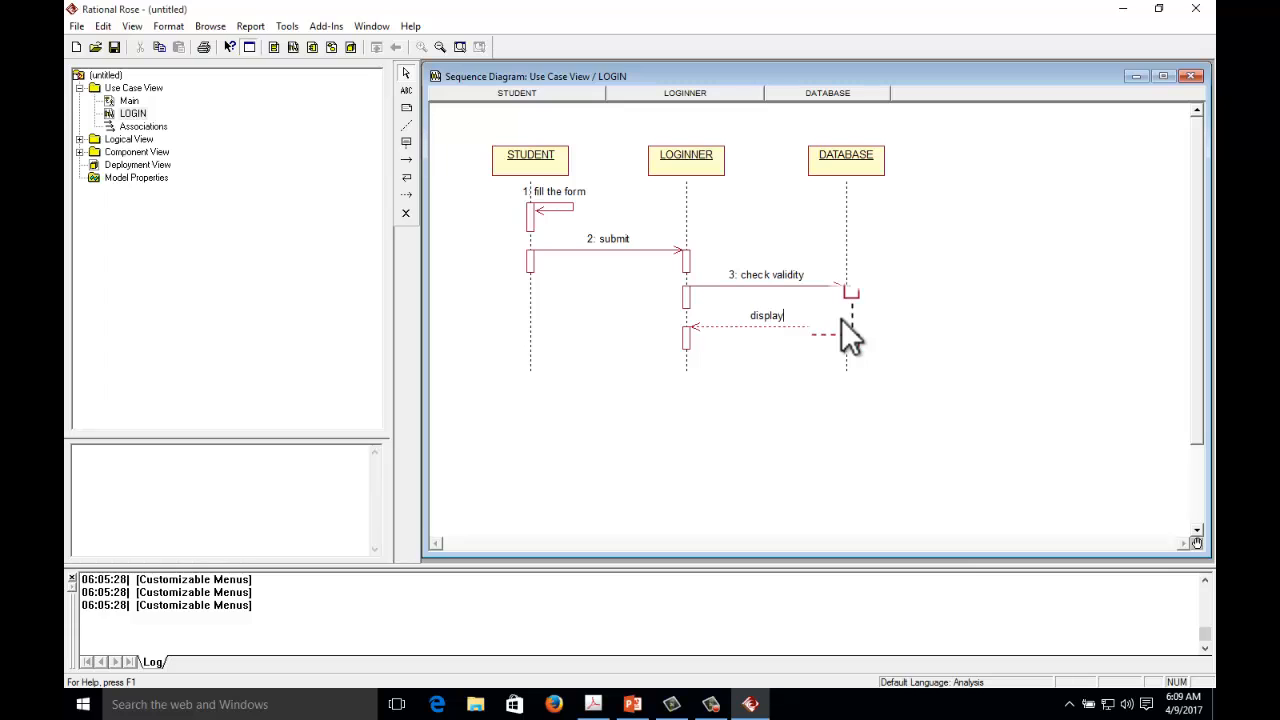
pyautogui.write(' error message')
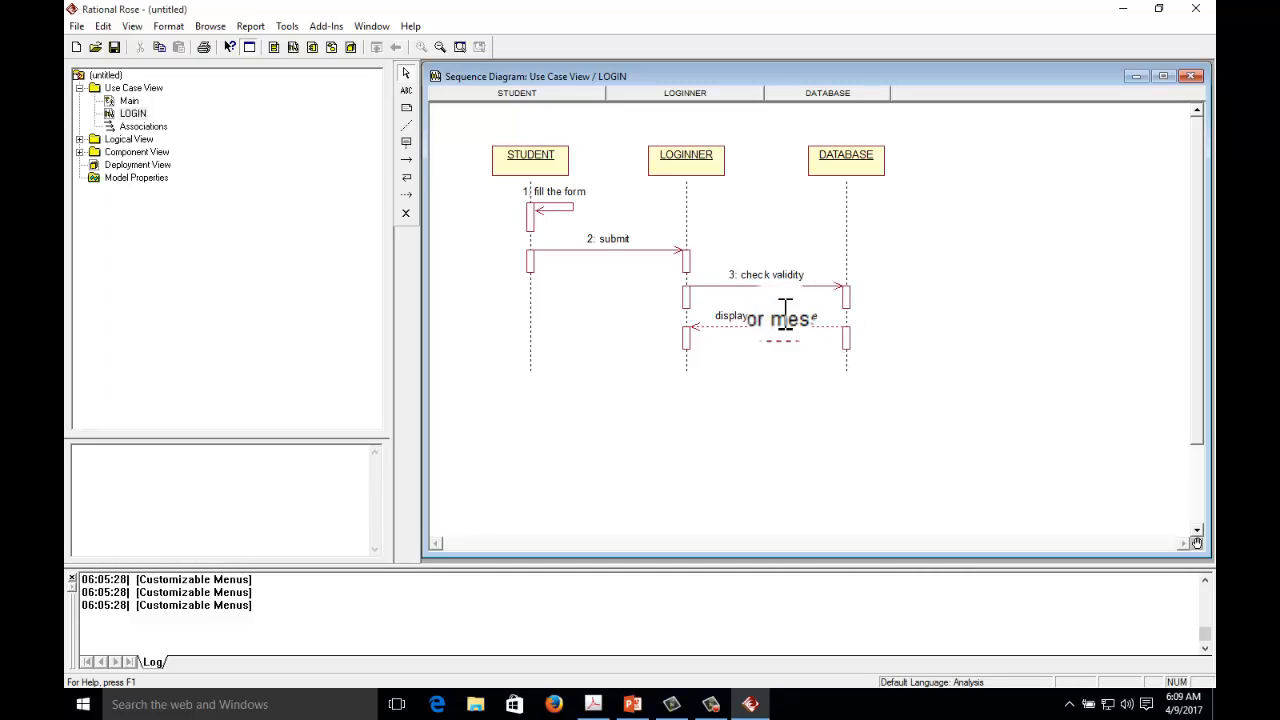
pyautogui.click(735, 380)
# Check the Login.pdf reference in Acrobat and draw a return message named "display home page" from DATABASE to LOGINNER in Rational Rose.
pyautogui.click(593, 704)
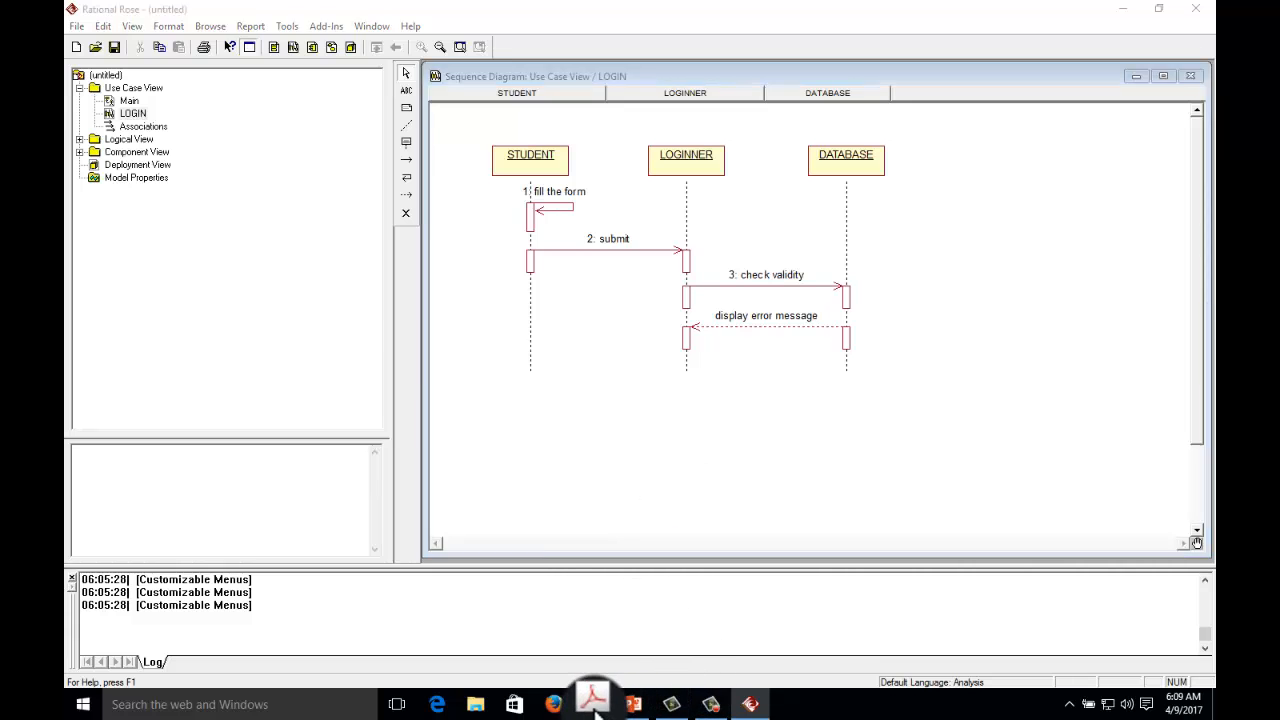
pyautogui.click(593, 704)
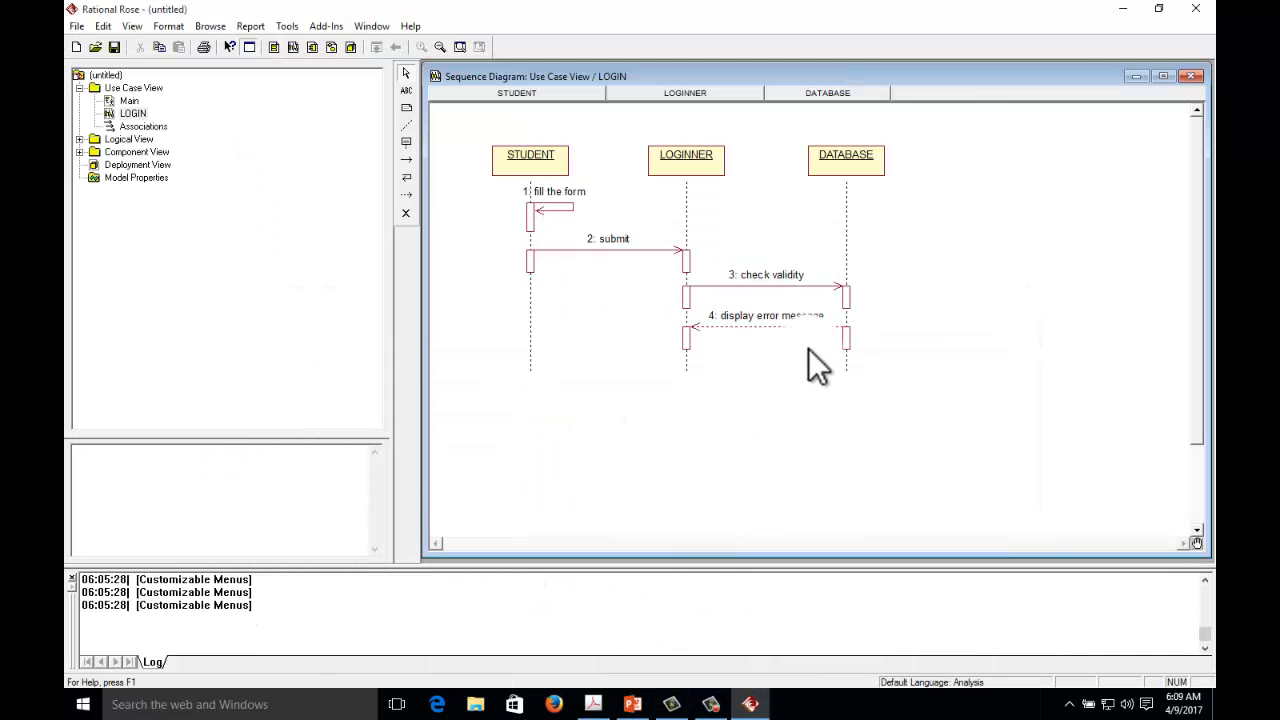
pyautogui.click(405, 194)
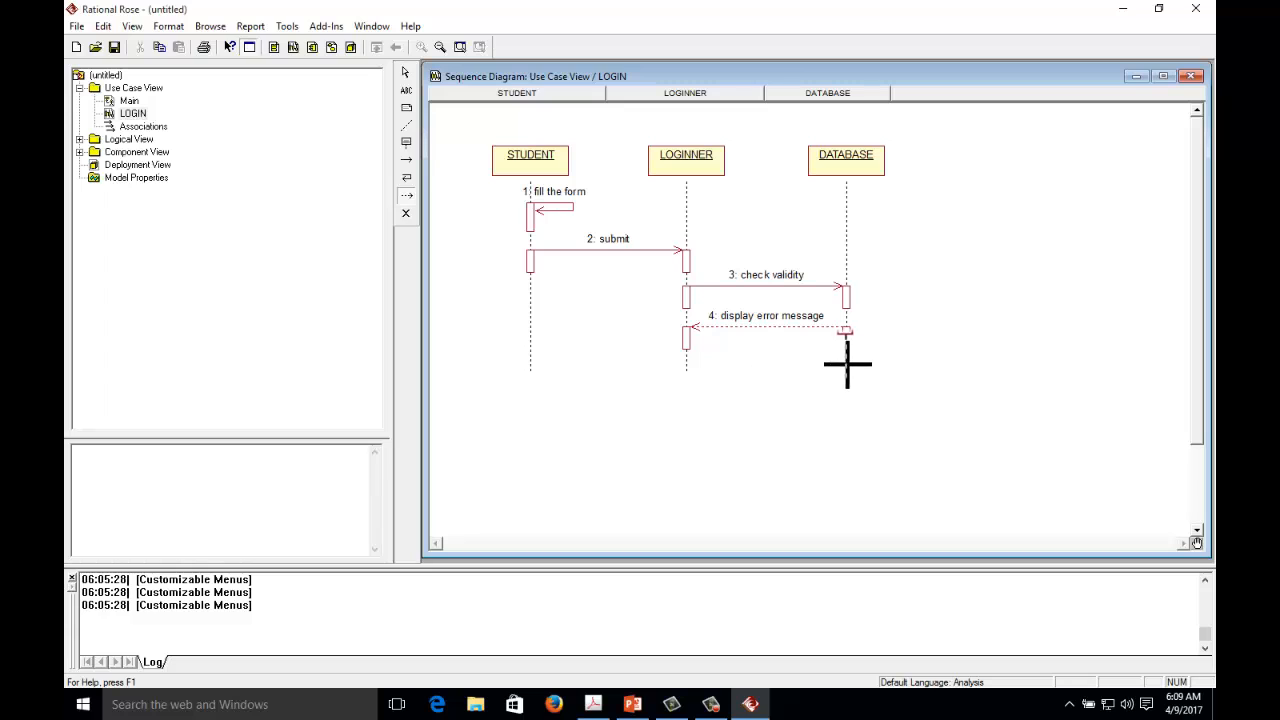
pyautogui.moveTo(822, 366); pyautogui.dragTo(685, 365)
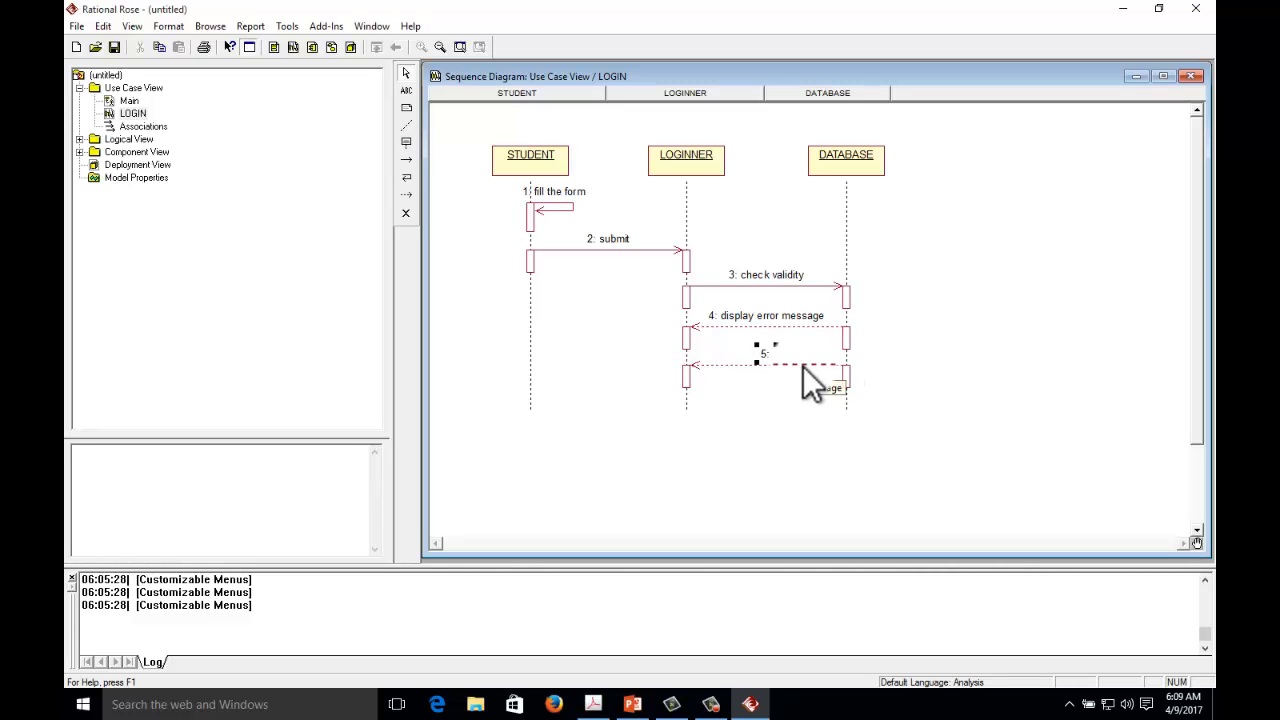
pyautogui.write('display home page')
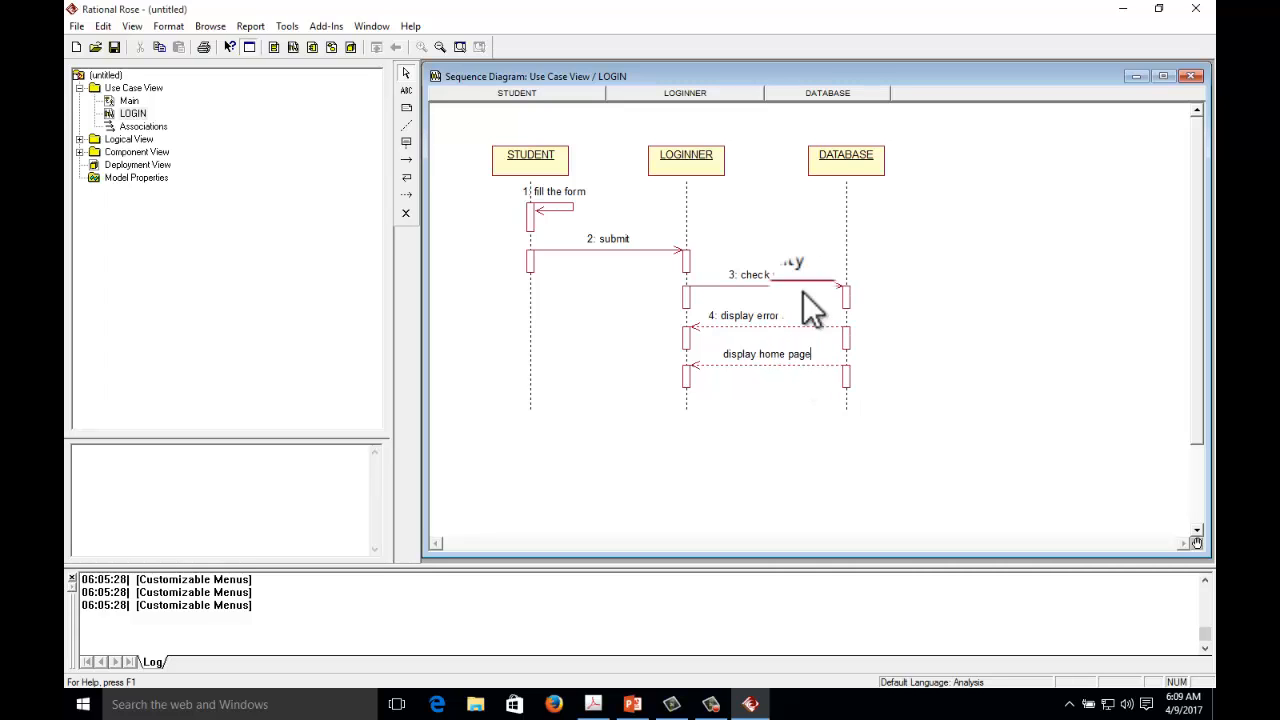
pyautogui.click(903, 400)
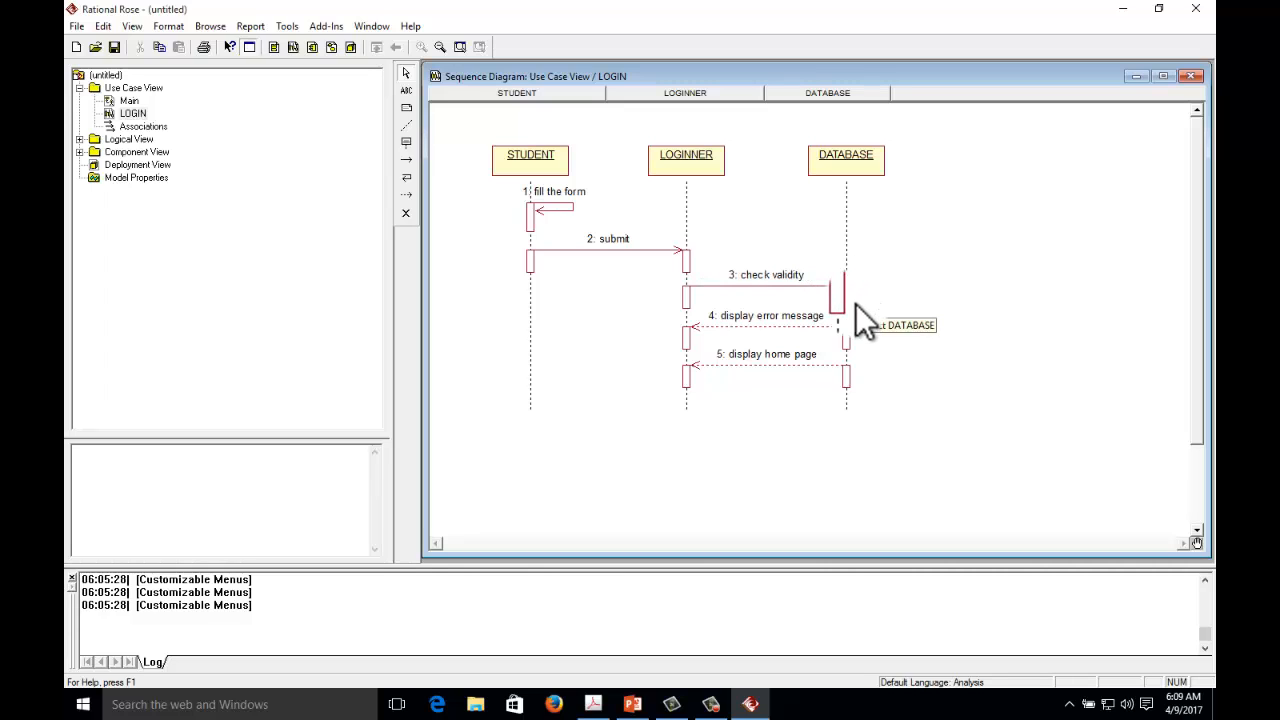
pyautogui.moveTo(856, 302); pyautogui.dragTo(855, 330)
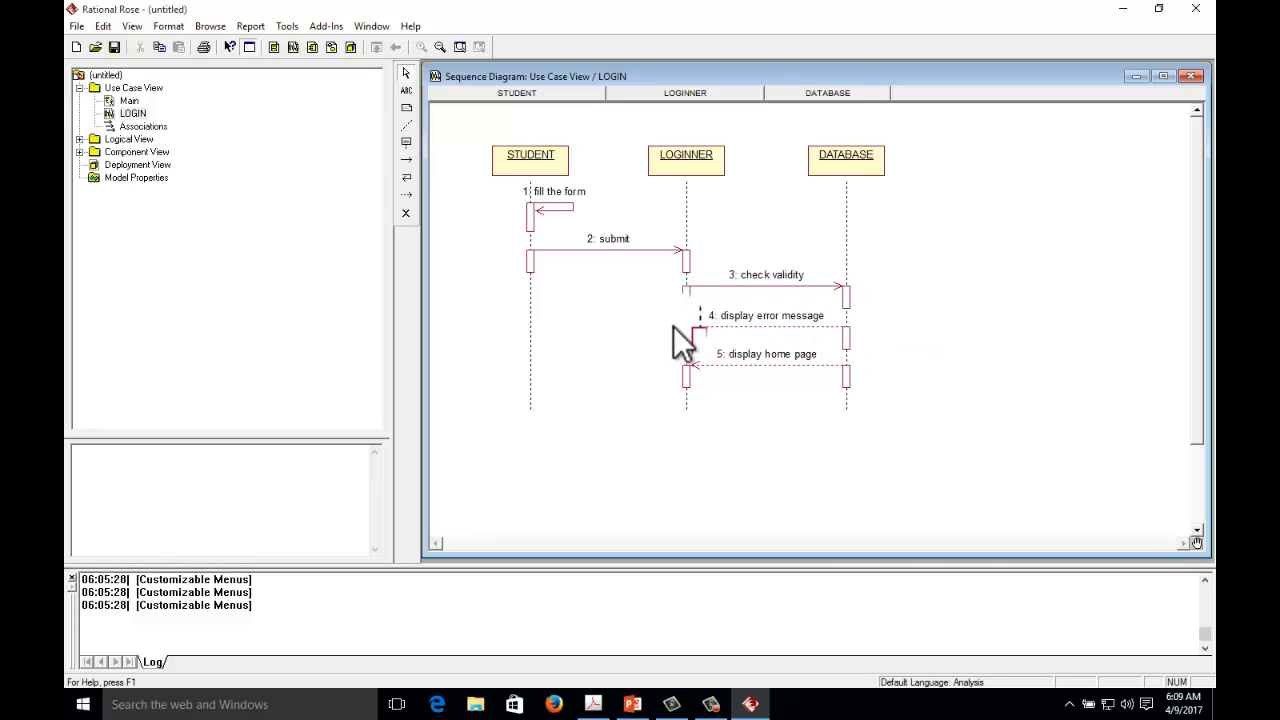
pyautogui.moveTo(674, 328); pyautogui.dragTo(684, 327)
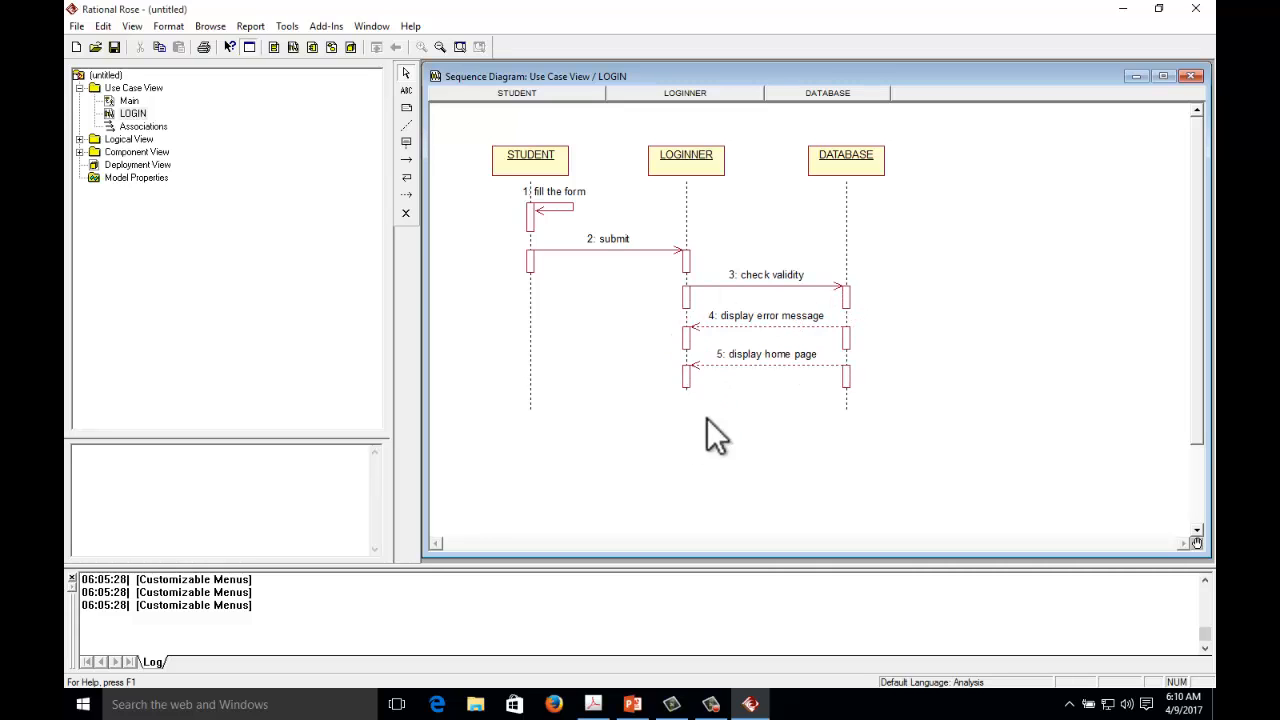
# Add a note reading "not a valid user" beside DATABASE's lifeline near the error message and enlarge it to fit the text.
pyautogui.click(407, 108)
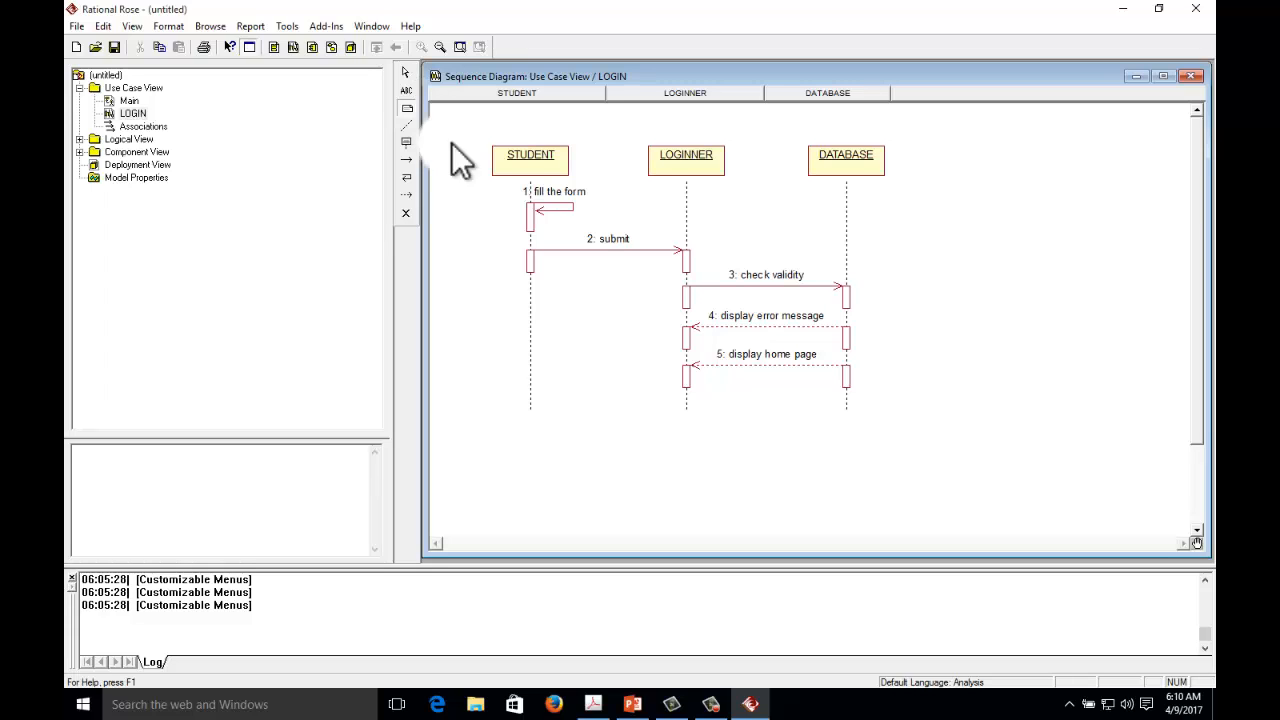
pyautogui.click(949, 306)
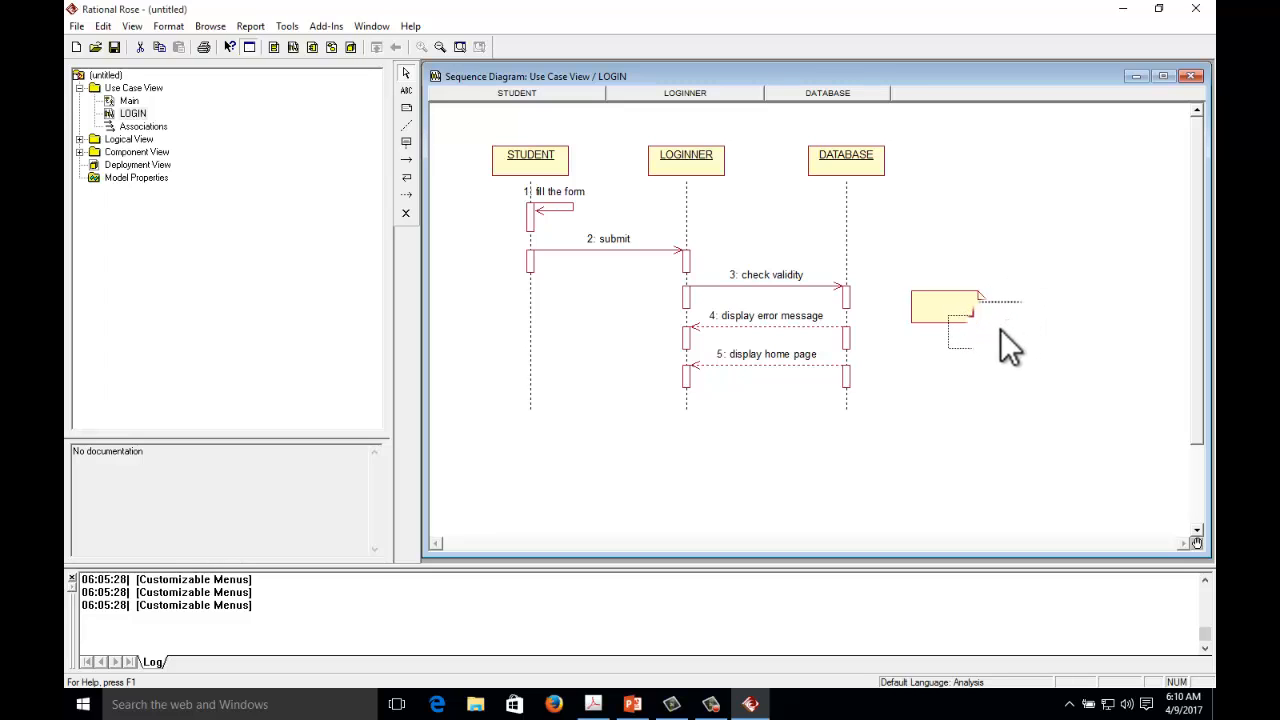
pyautogui.rightClick(983, 335)
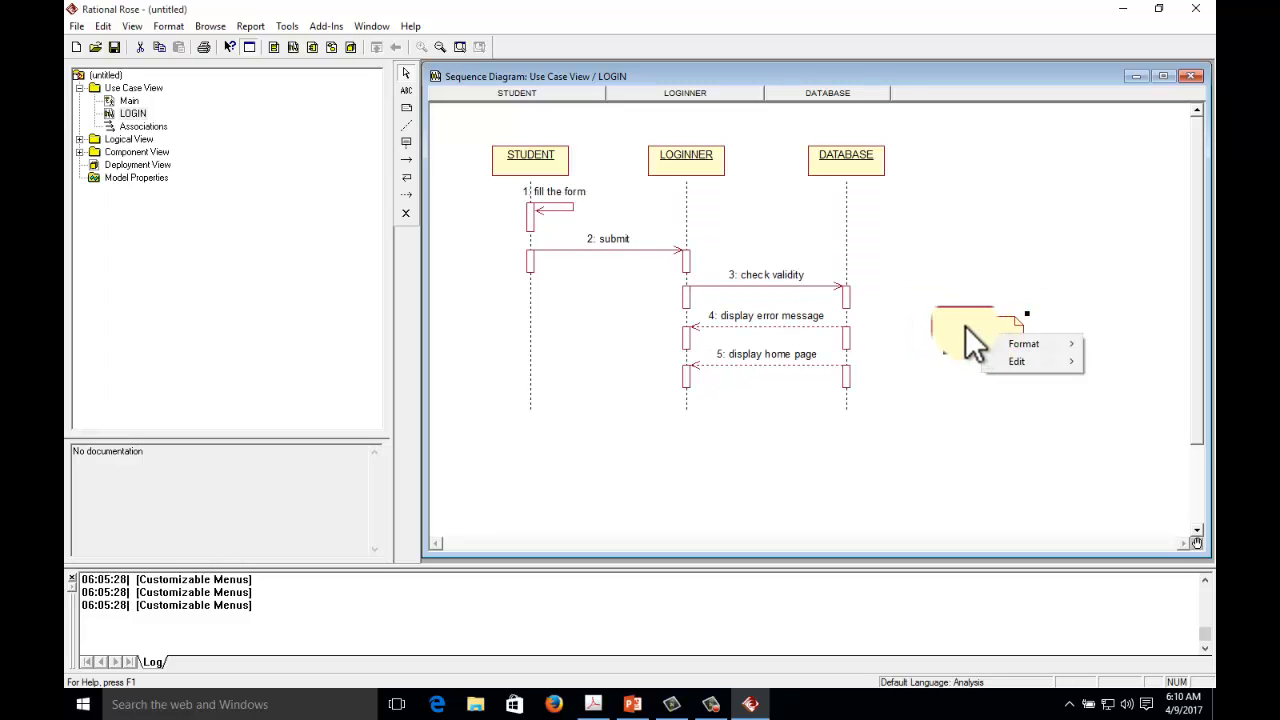
pyautogui.click(990, 338)
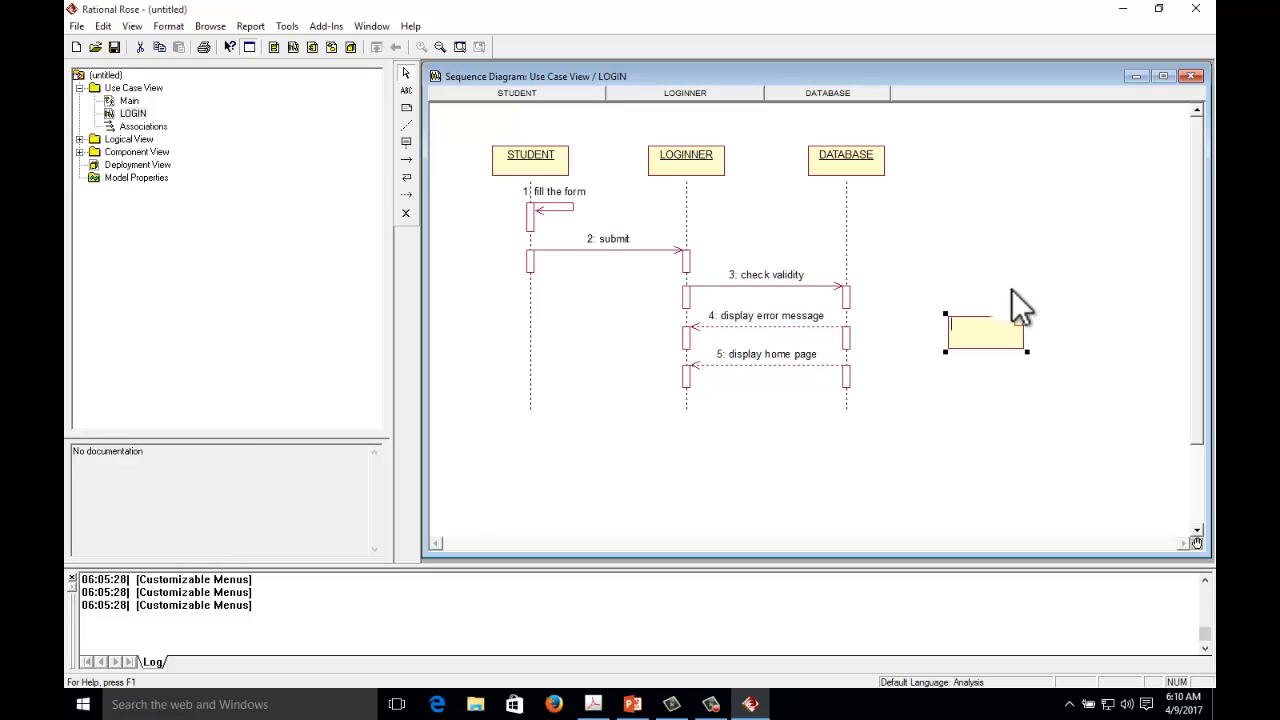
pyautogui.write('s')
pyautogui.press('BackSpace')
pyautogui.write('not a uservalid')
pyautogui.moveTo(1027, 352); pyautogui.dragTo(1038, 356)
# Try to anchor the "not a valid user" note to DATABASE's activation bar at the error message.
pyautogui.click(407, 130)
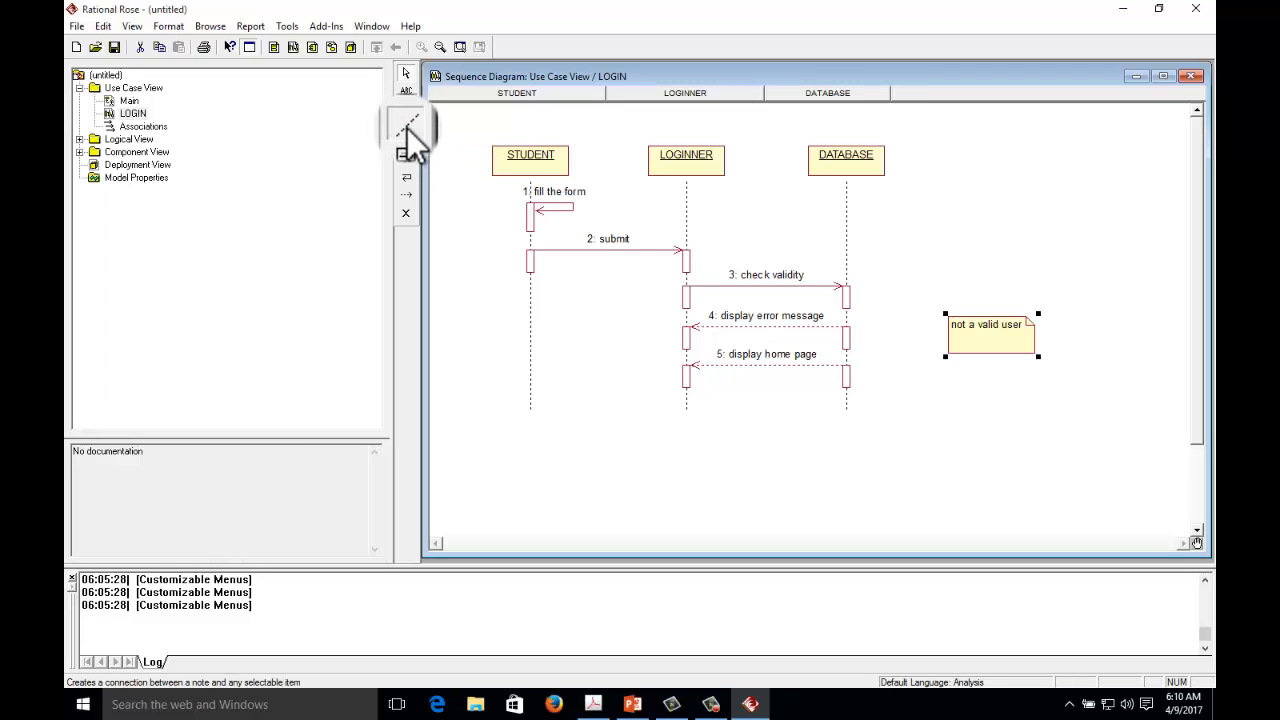
pyautogui.click(849, 340)
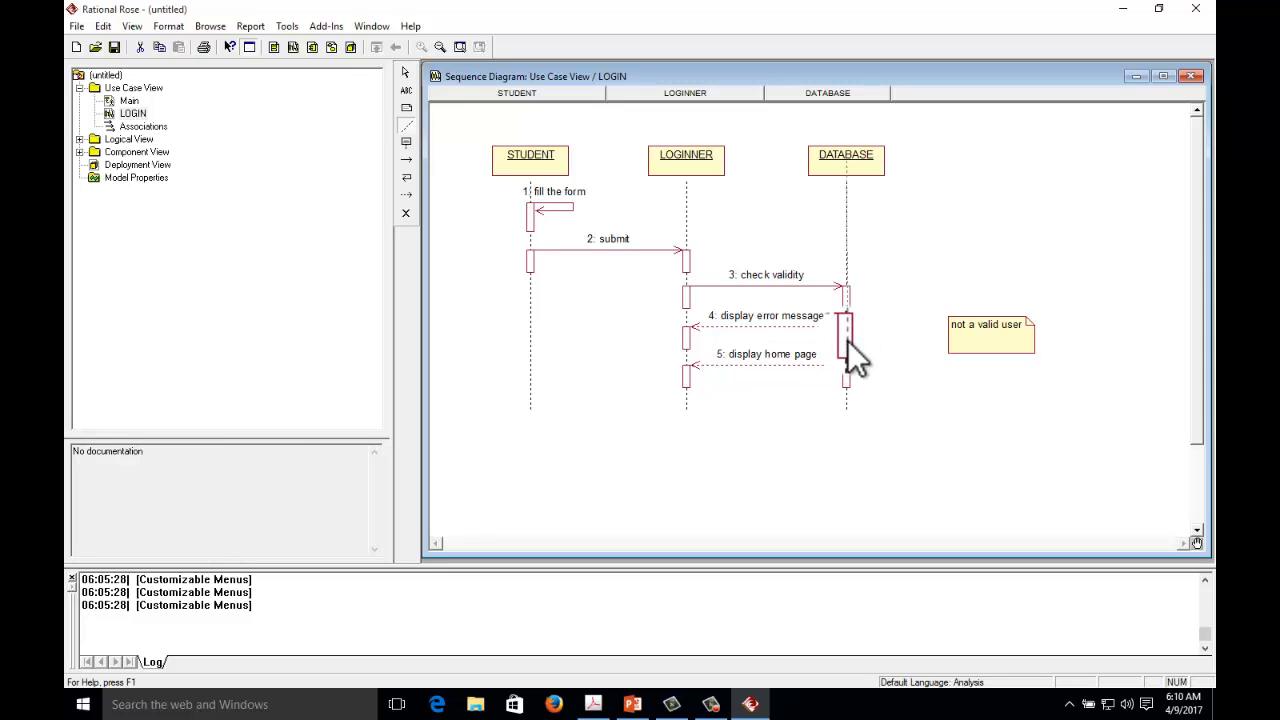
pyautogui.click(689, 382)
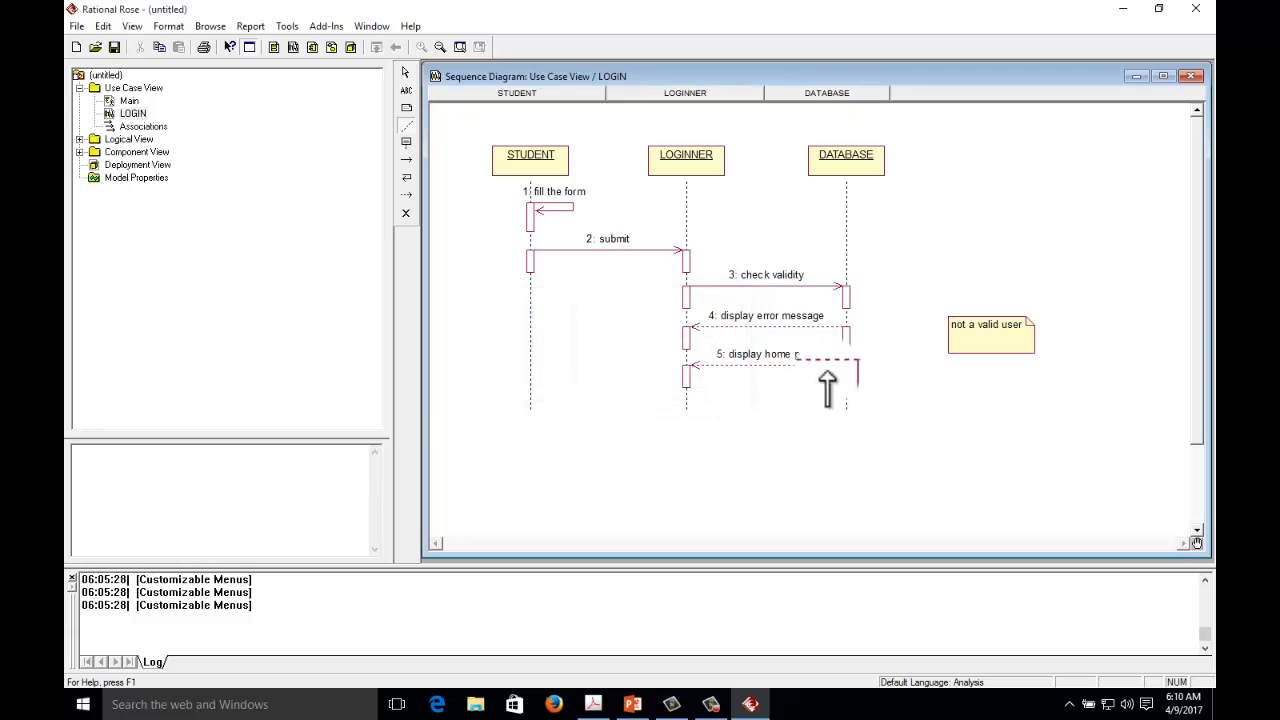
pyautogui.moveTo(852, 344)
pyautogui.mouseDown()
pyautogui.moveTo(896, 342)
pyautogui.moveTo(848, 345)
pyautogui.mouseUp()
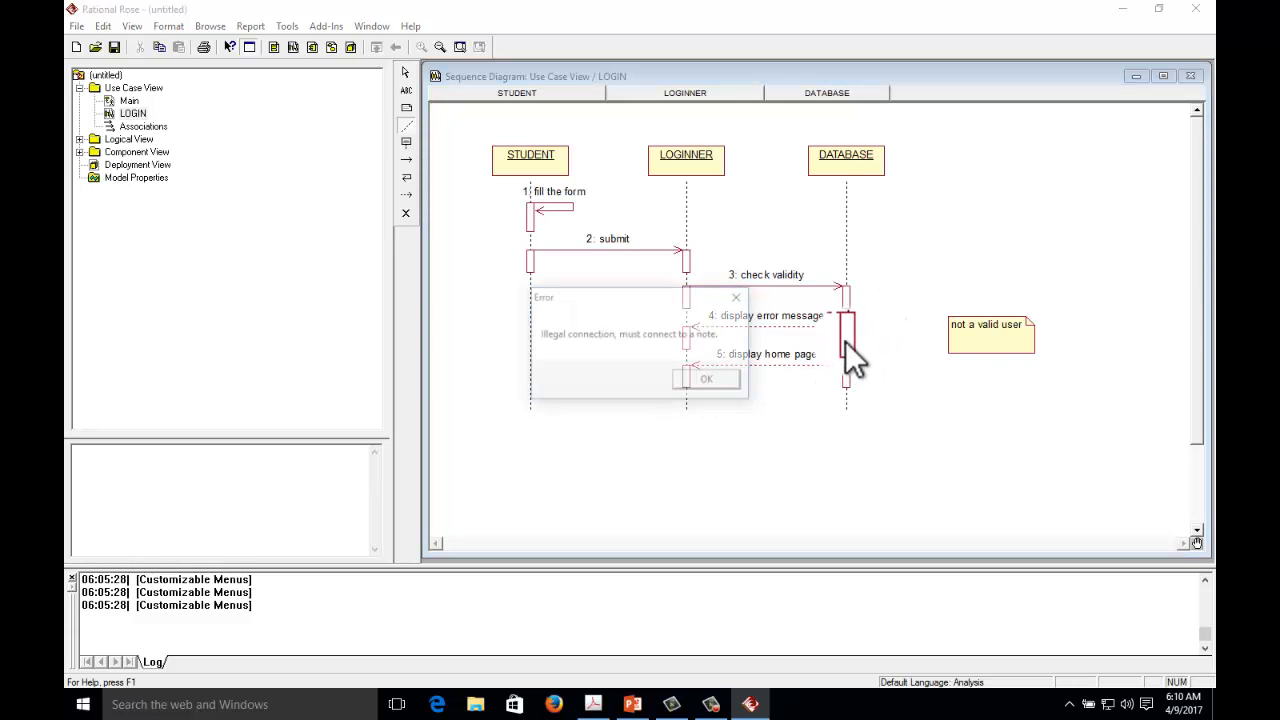
pyautogui.click(693, 385)
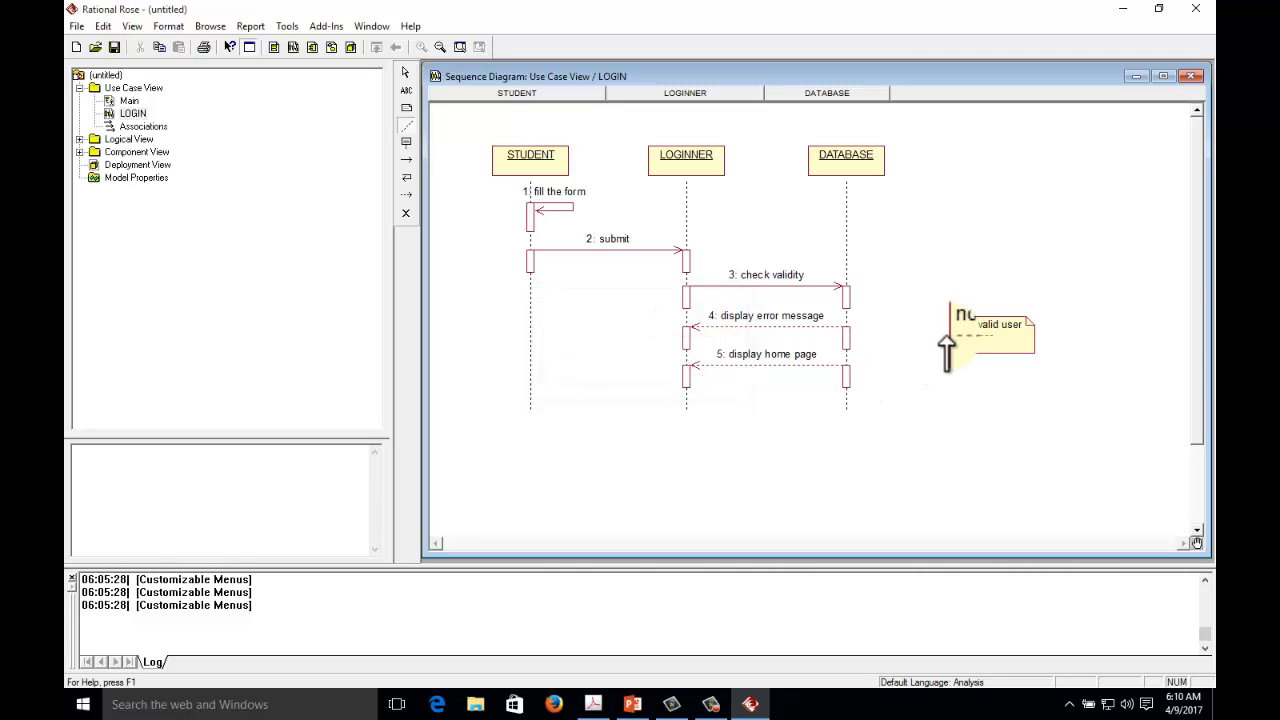
pyautogui.moveTo(946, 350); pyautogui.dragTo(850, 350)
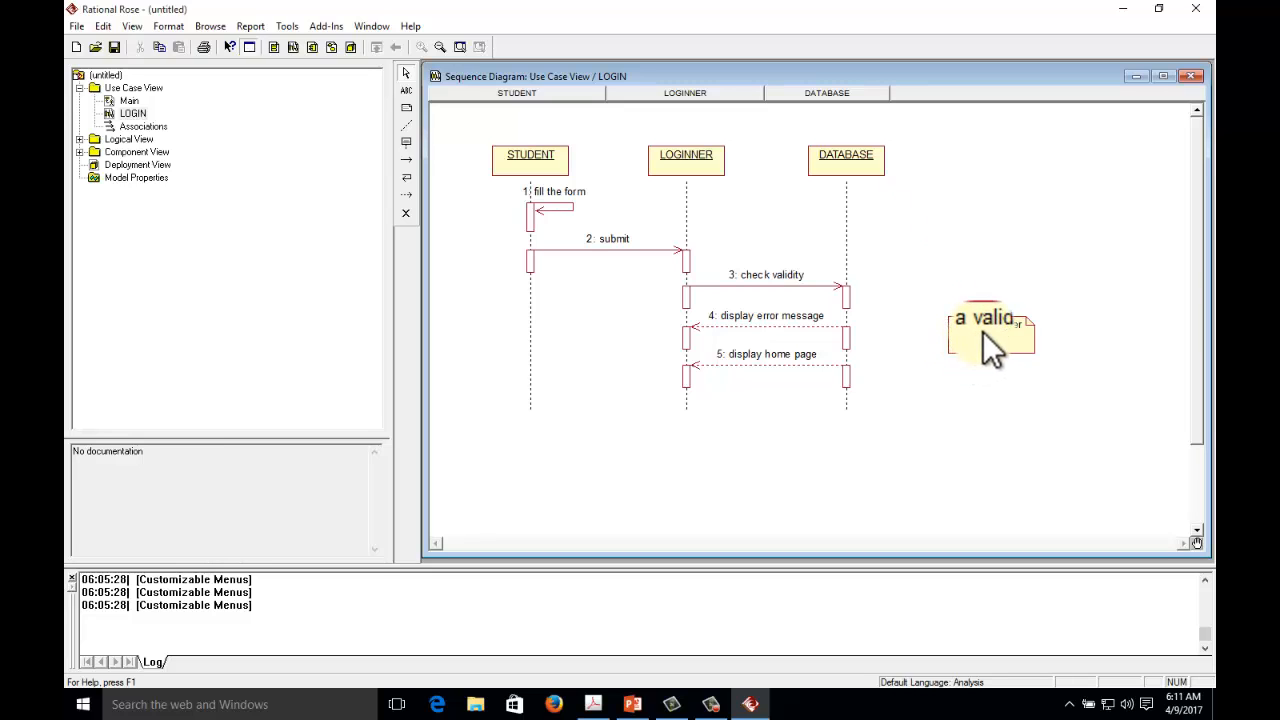
# Move the "not a valid user" note closer to DATABASE's lifeline and add a "valid user" note beside the home page message.
pyautogui.moveTo(983, 332); pyautogui.dragTo(951, 328)
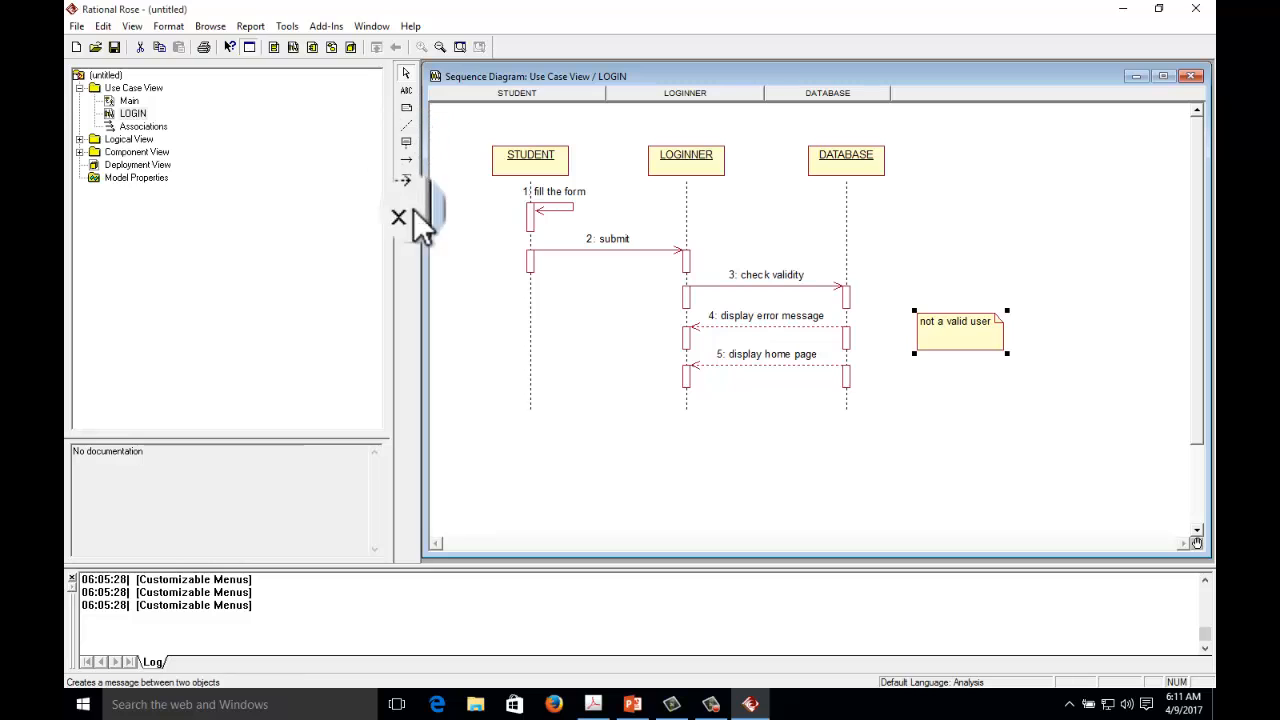
pyautogui.click(406, 108)
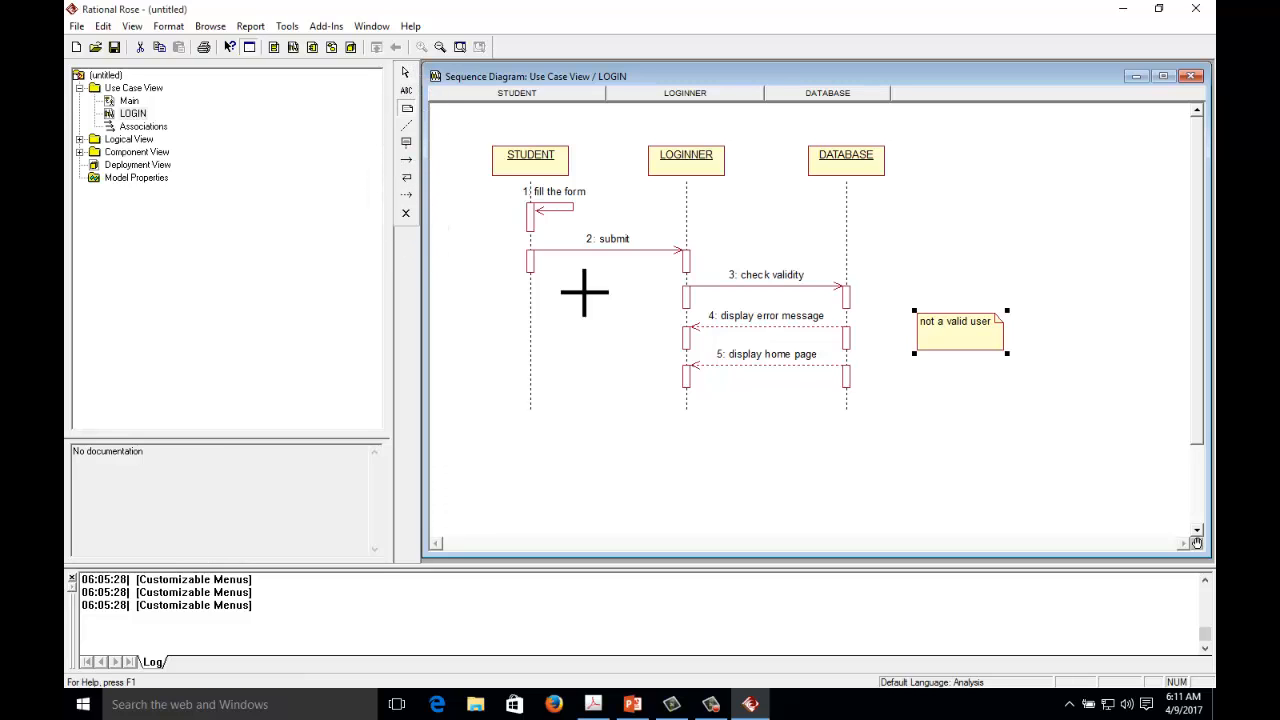
pyautogui.click(903, 370)
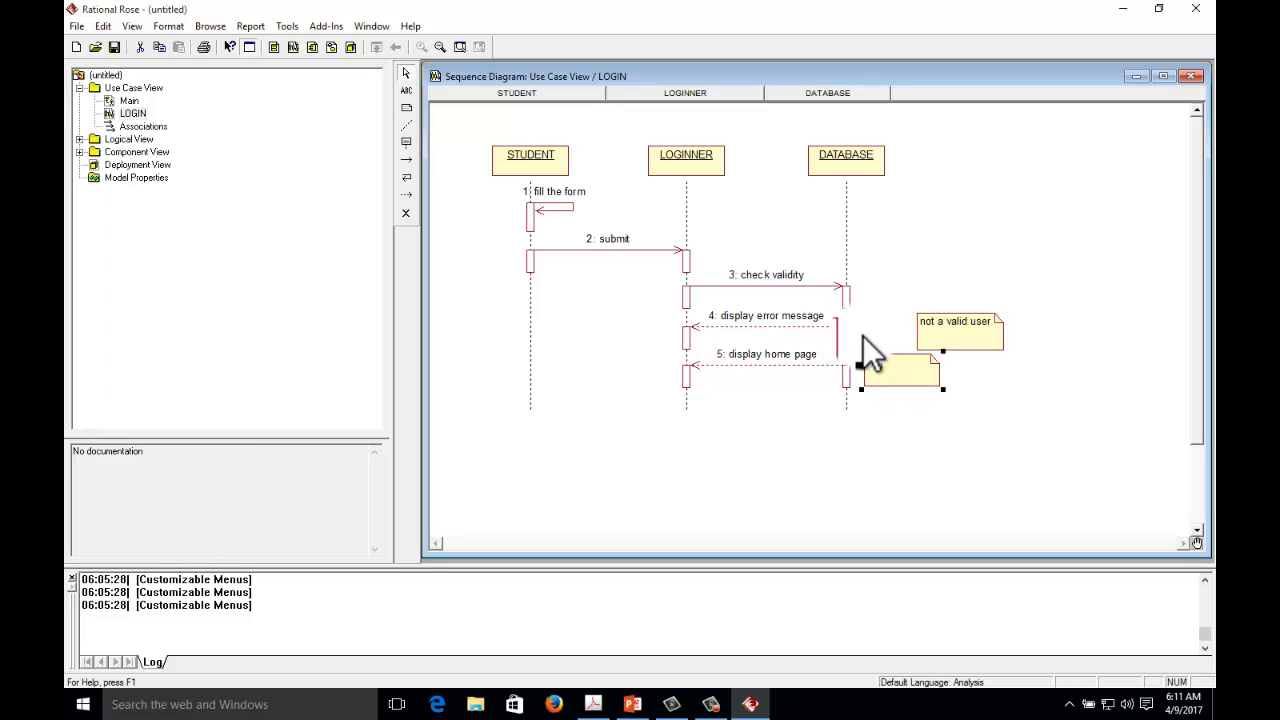
pyautogui.write('not a valid user')
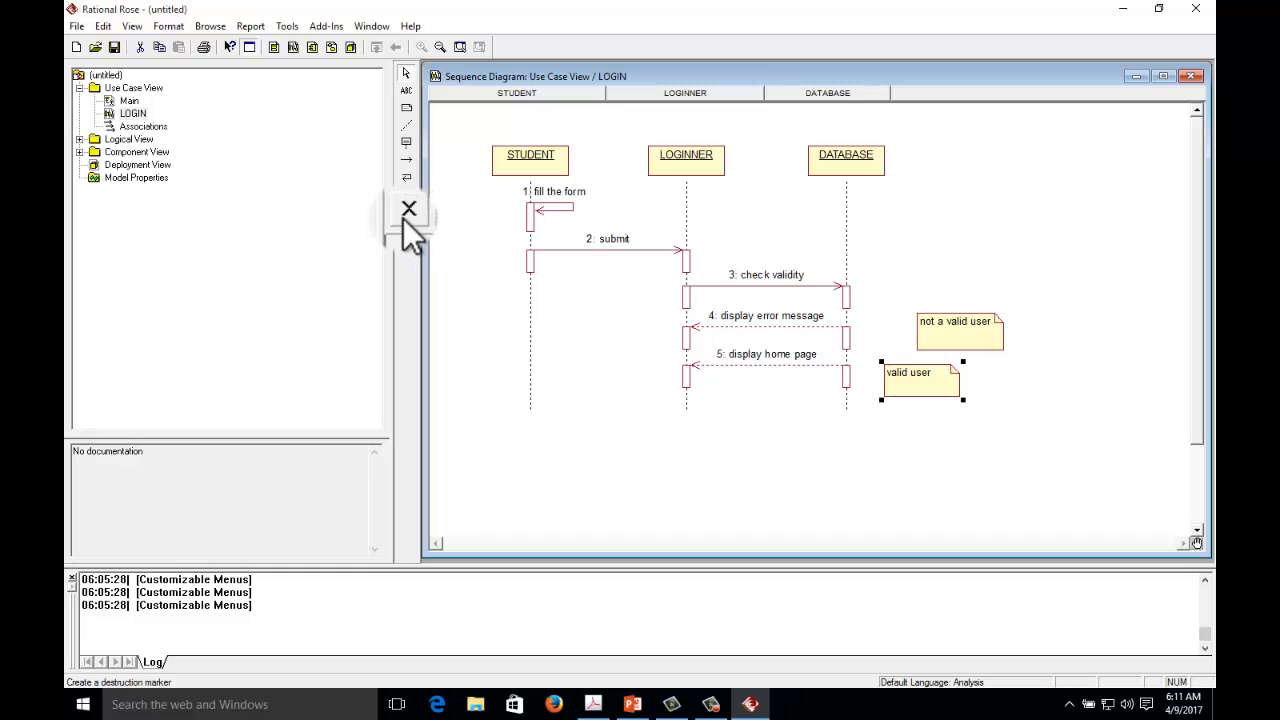
# Place a destruction marker on STUDENT's lifeline, below the "submit" message.
pyautogui.click(525, 364)
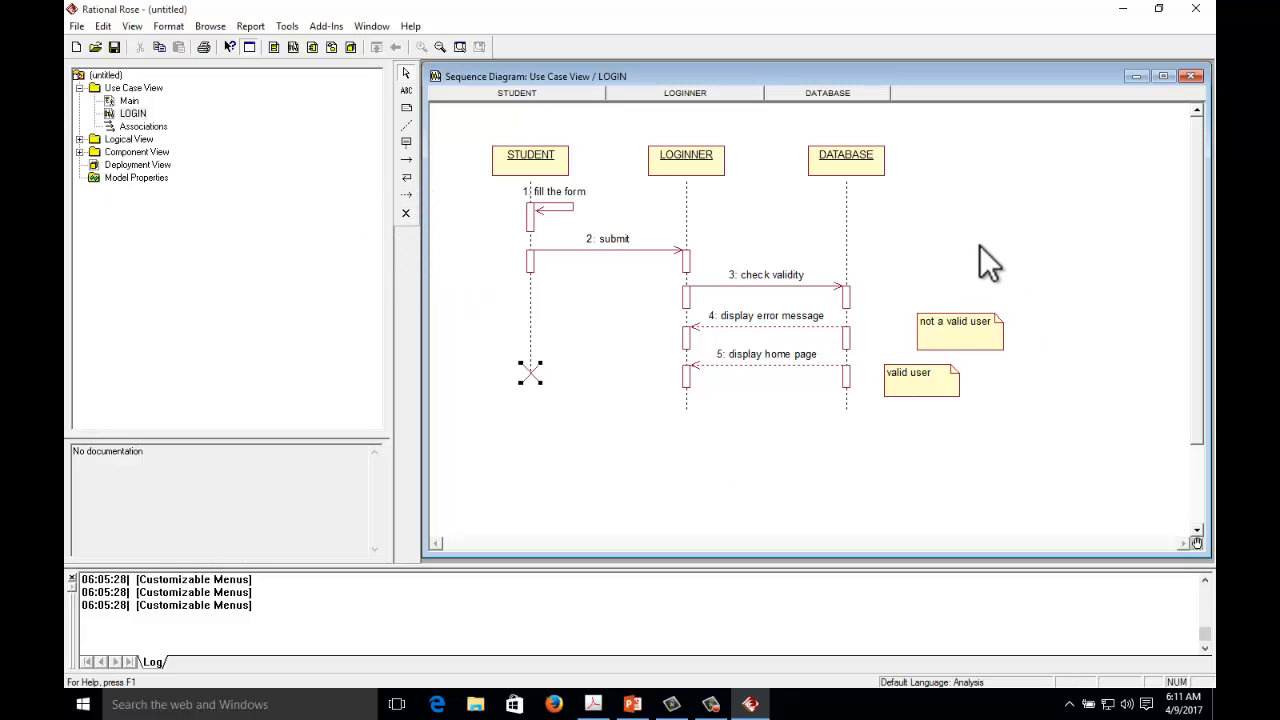